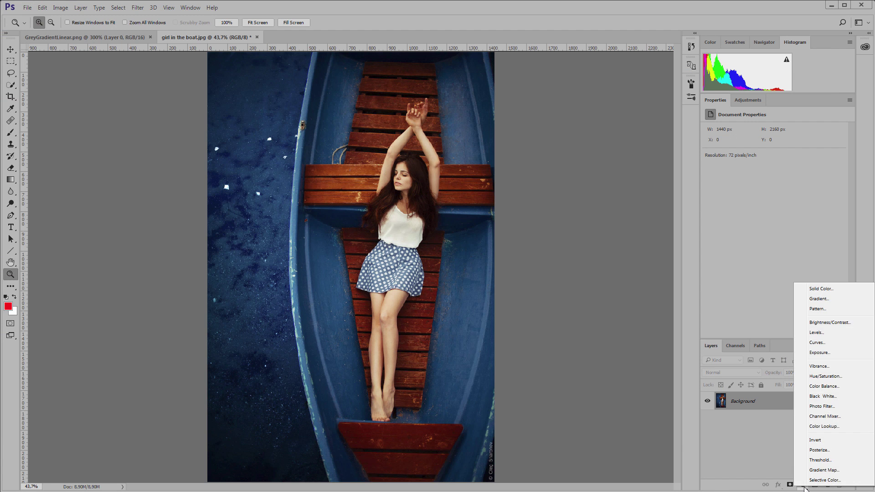
Step: Add a Gradient Map and try the Black, White, Violet, Orange and Blue, Red, Yellow presets
click(823, 470)
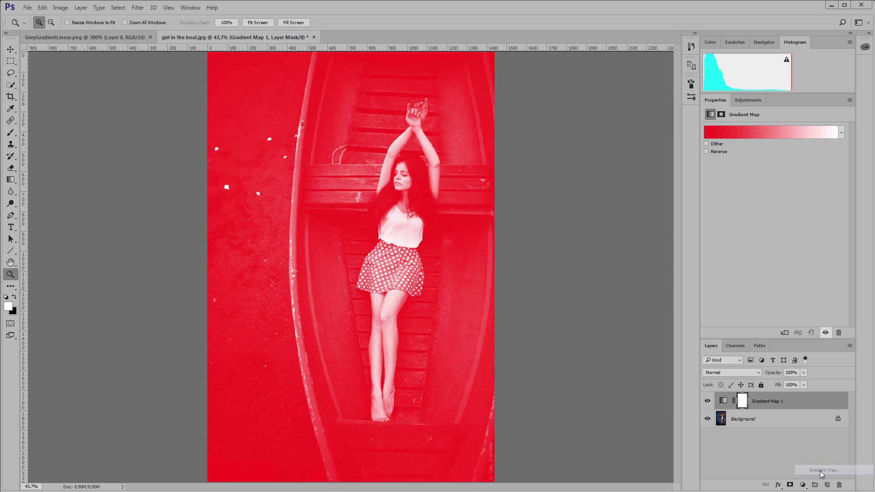
click(769, 133)
click(638, 203)
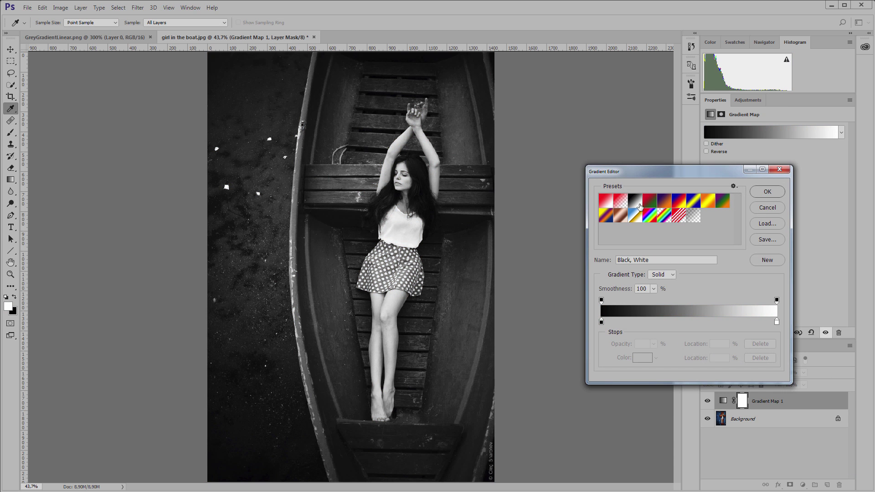
click(663, 206)
click(681, 203)
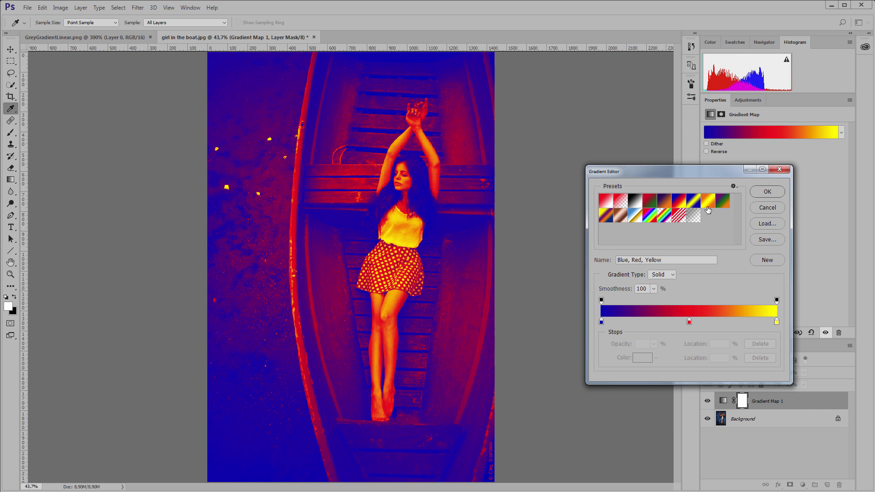
Step: Load Photographic Toning gradients and try Gold 1, Sepia Antique, Sepia-Blue 1, ending on Blue-Selenium 1
click(733, 186)
click(768, 292)
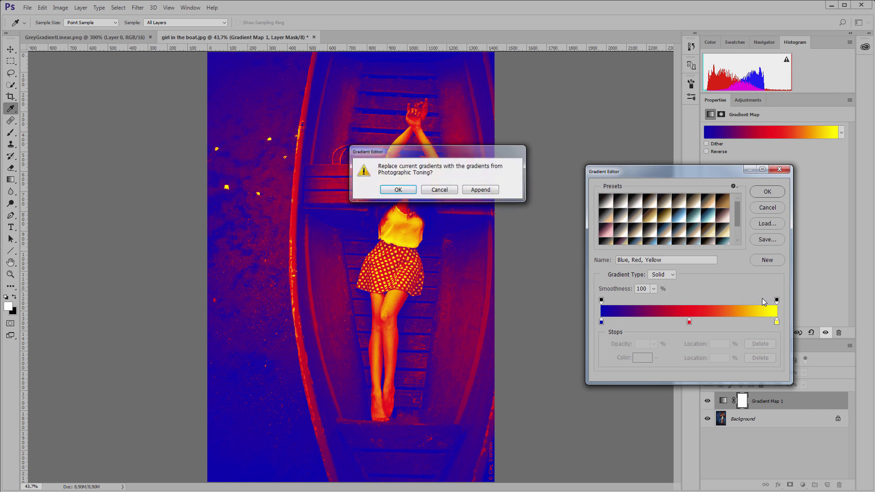
key(Return)
click(651, 220)
click(663, 220)
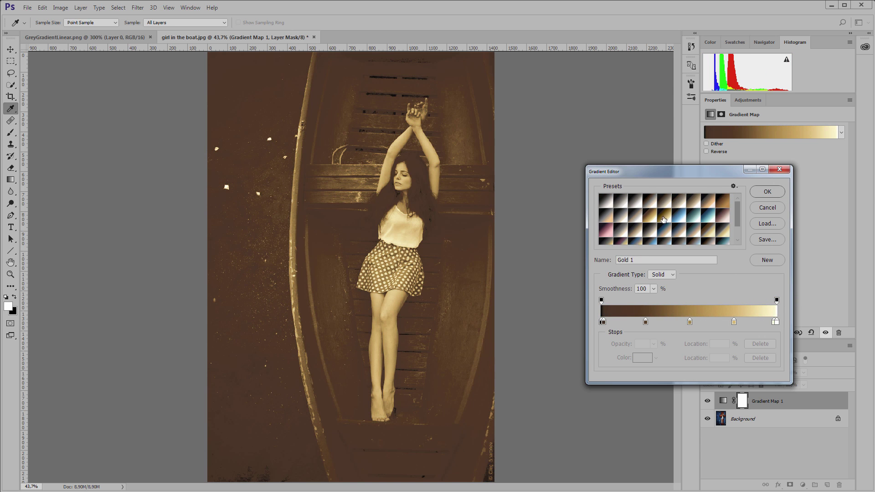
click(679, 230)
click(725, 201)
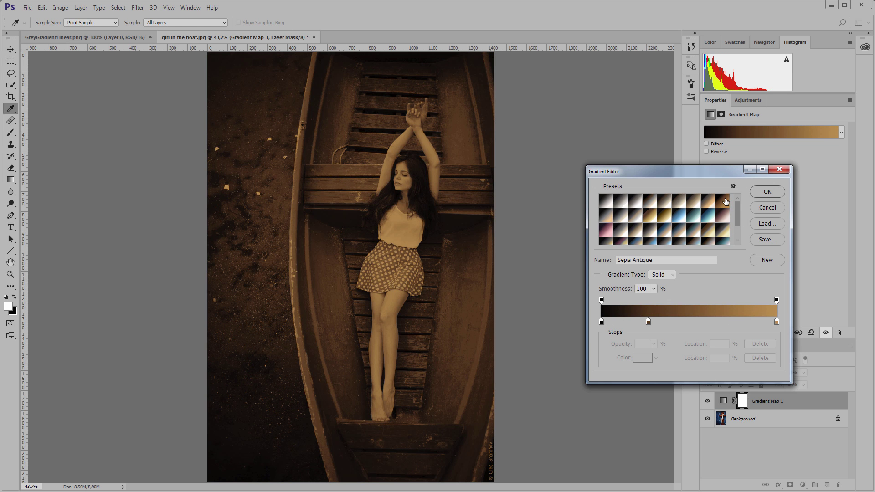
click(693, 236)
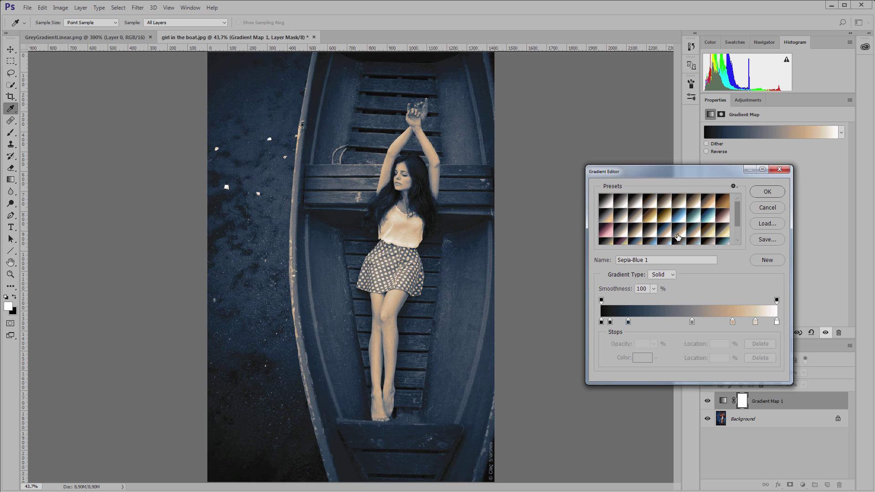
scroll(677, 237, down, 1)
click(655, 234)
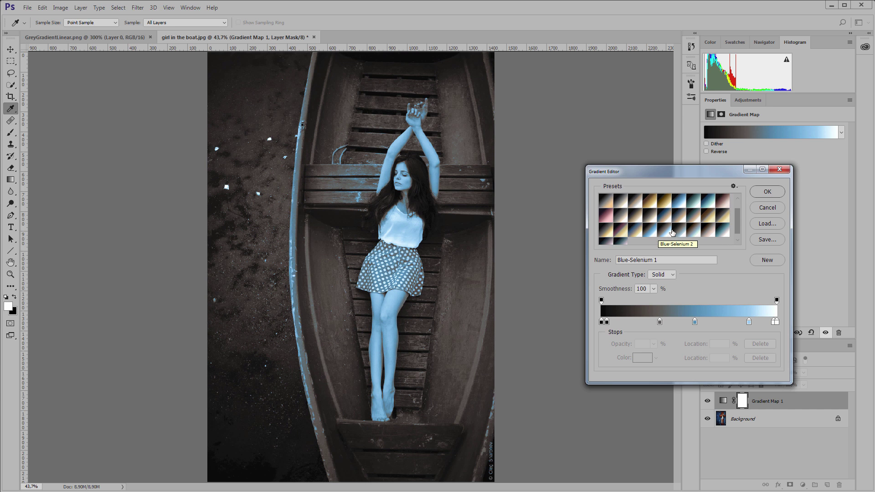
Step: Add a Gradient Map to the grey ramp, reset gradients to defaults, and pick Black, White
click(780, 171)
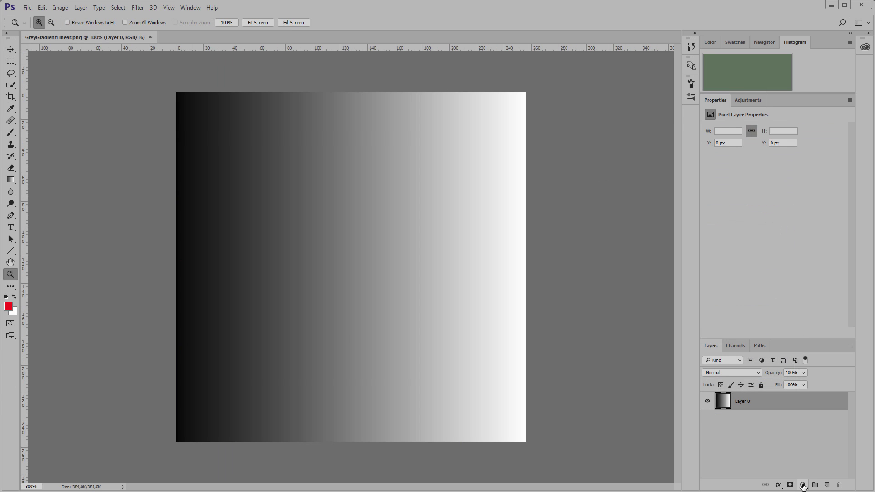
click(803, 485)
click(808, 466)
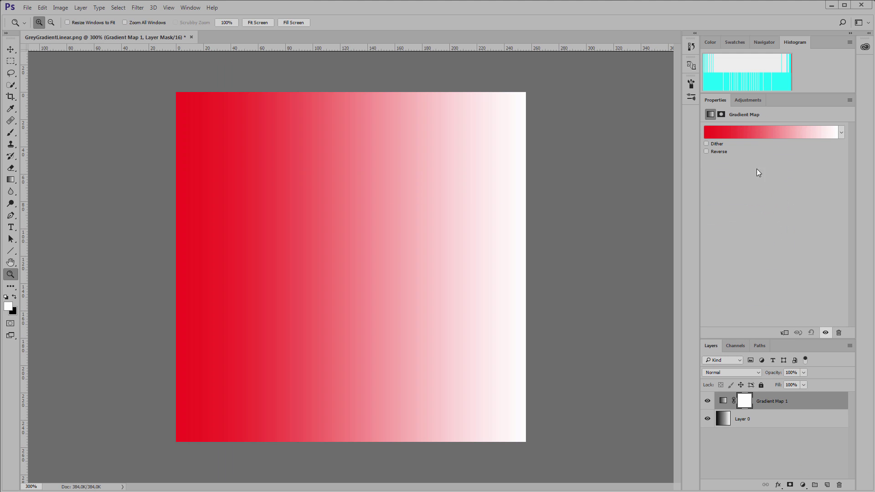
click(754, 133)
click(734, 186)
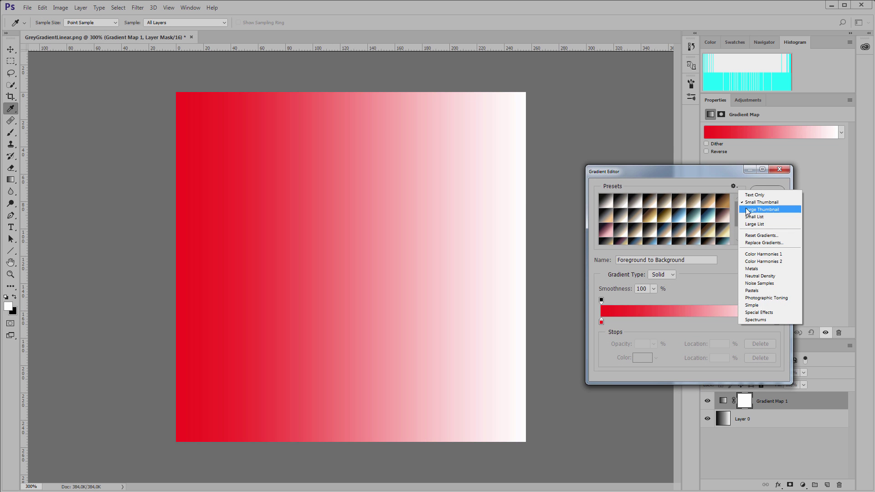
click(756, 235)
click(391, 189)
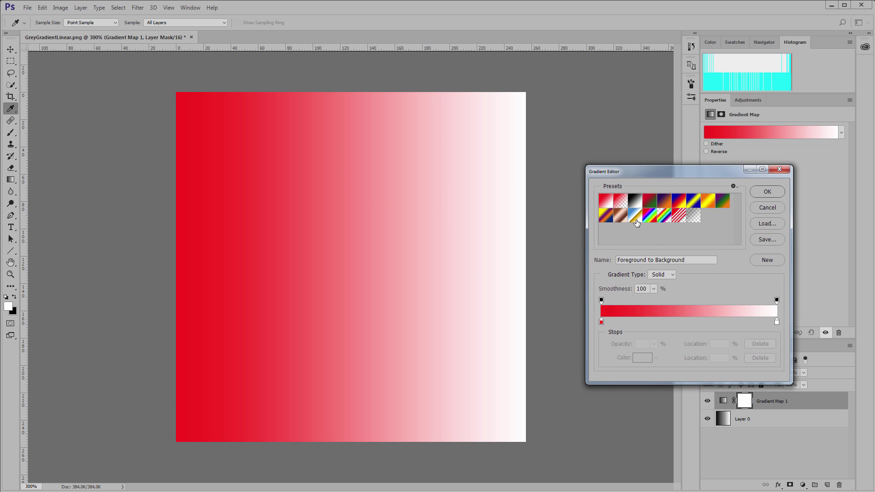
click(636, 202)
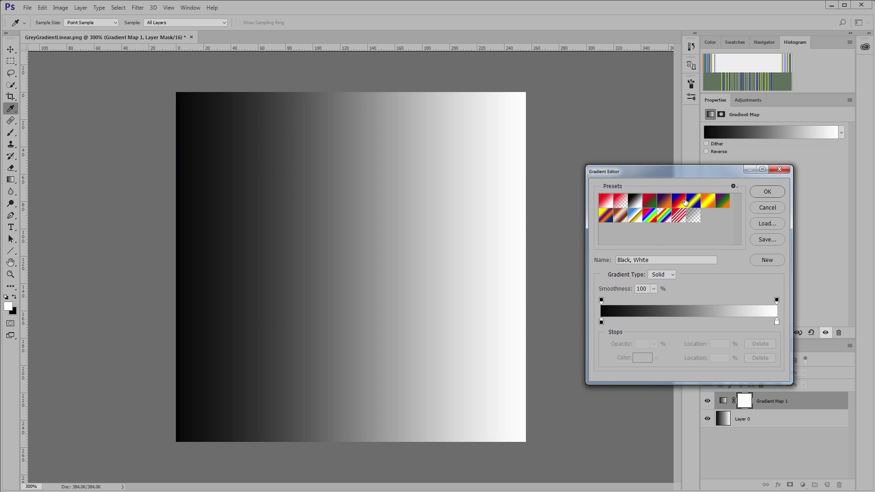
Step: Set the gradient stops to pure black 000000 and white ffffff, then compare the layer on and off
click(601, 324)
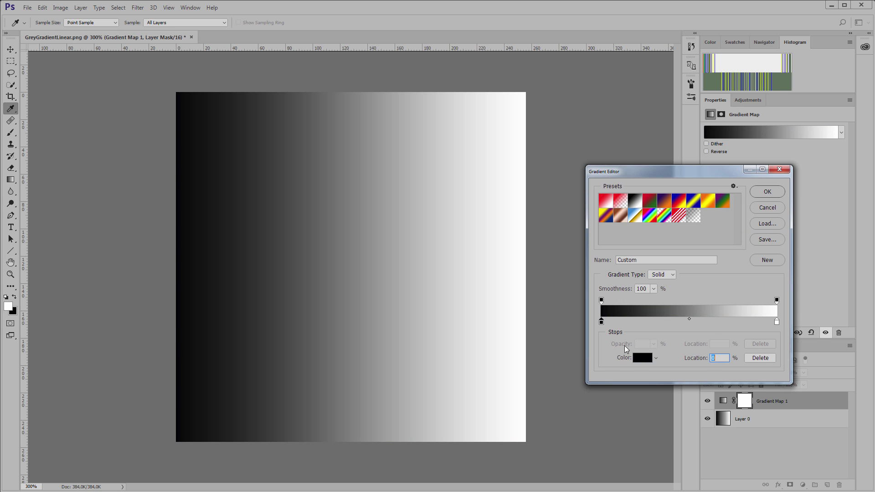
click(638, 358)
text(0)
key(Return)
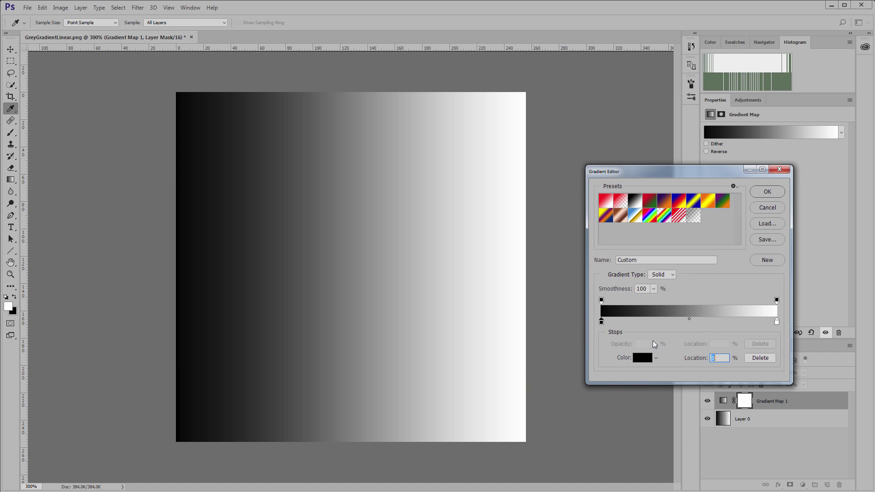
click(776, 322)
click(642, 357)
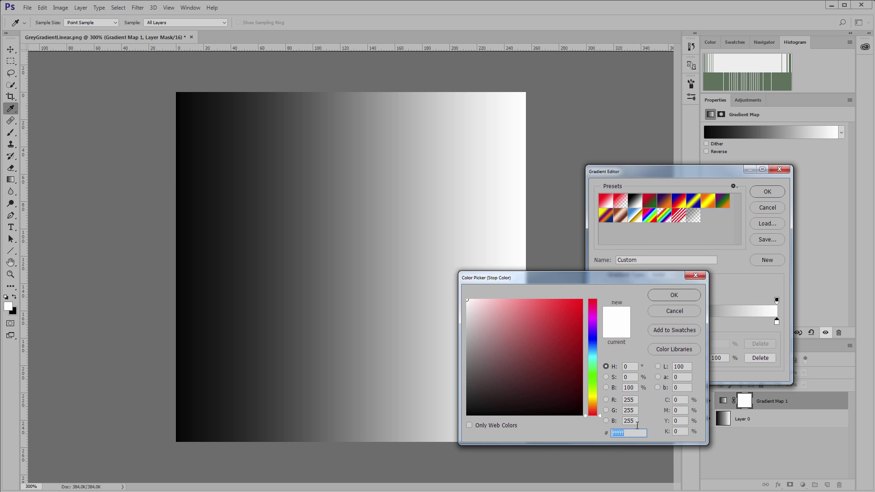
click(679, 295)
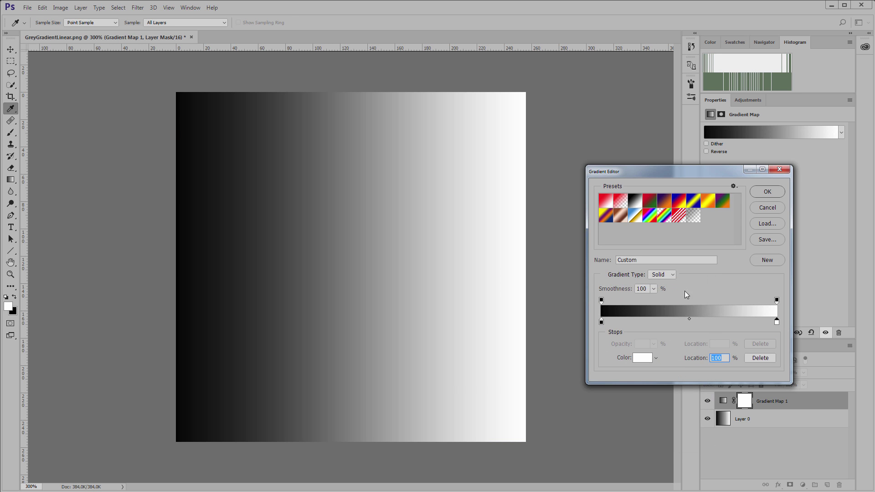
click(766, 193)
click(707, 402)
click(707, 402)
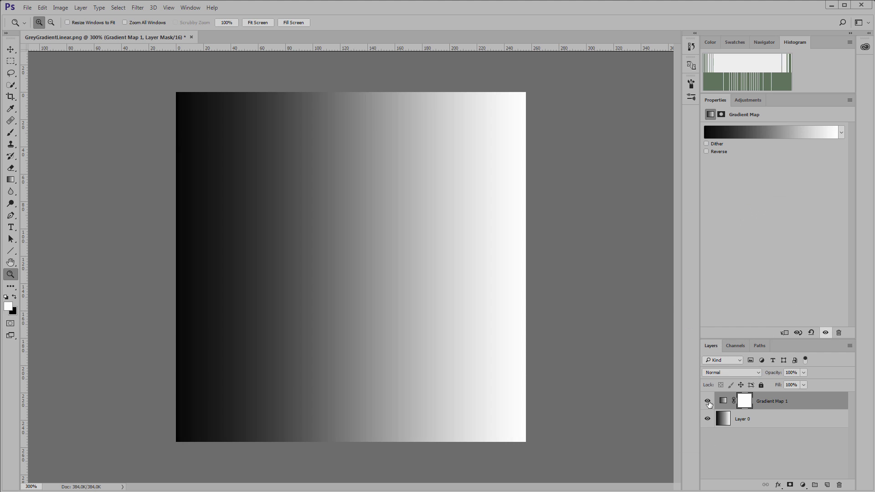
click(708, 402)
click(708, 402)
Step: With Gradient Map hidden, load the grey ramp into 3D LUT Creator and open the Wave Analyzer
click(708, 402)
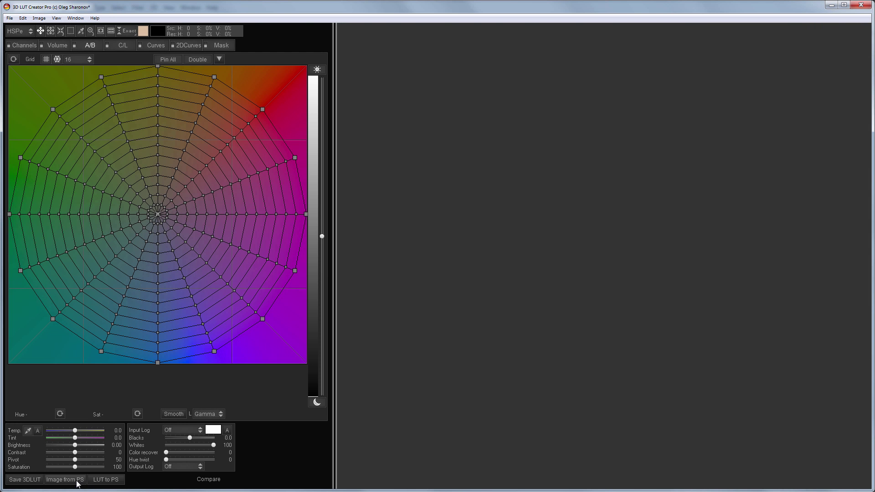
click(65, 479)
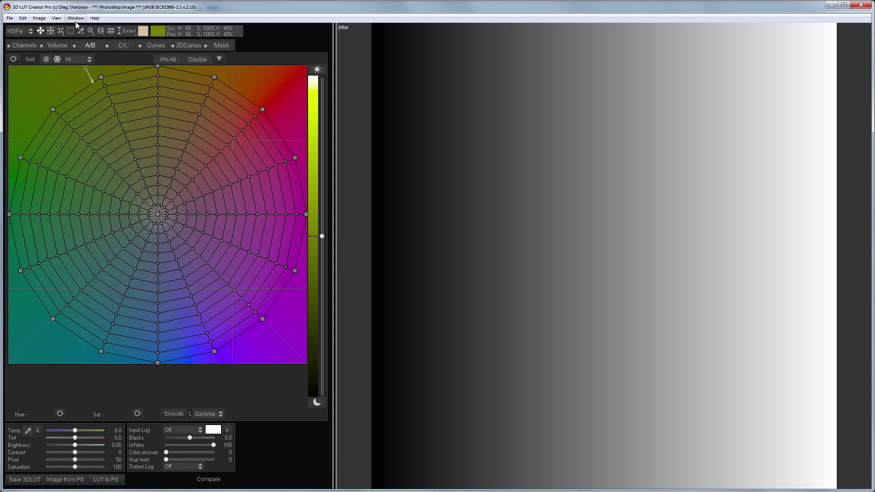
click(76, 18)
click(97, 39)
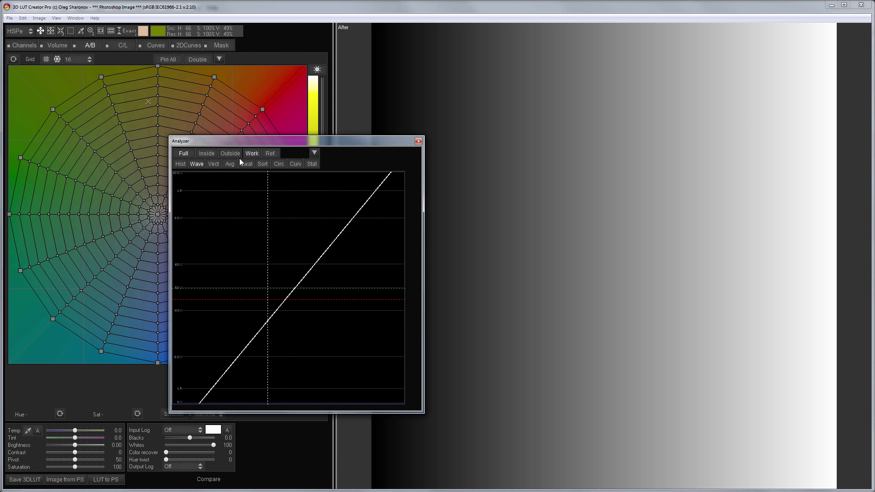
drag(397, 145, 246, 105)
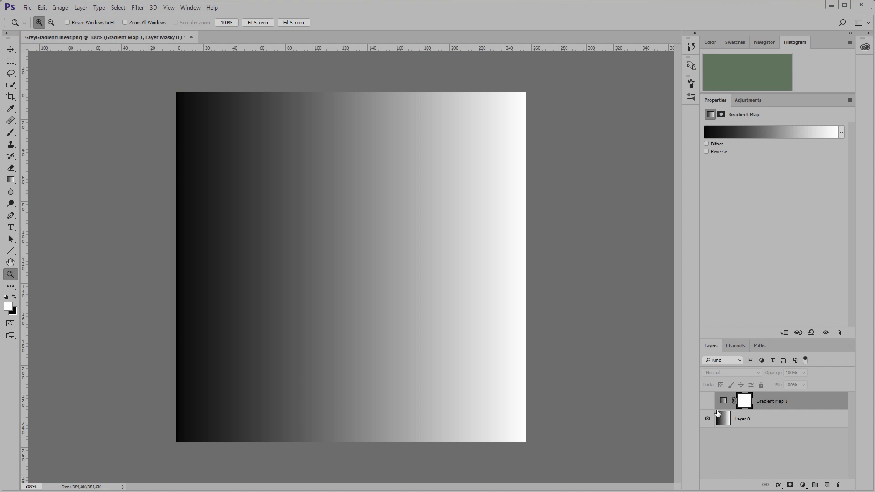
Step: Re-enable the Gradient Map in Photoshop and reload the image to see the S-shaped waveform
click(708, 400)
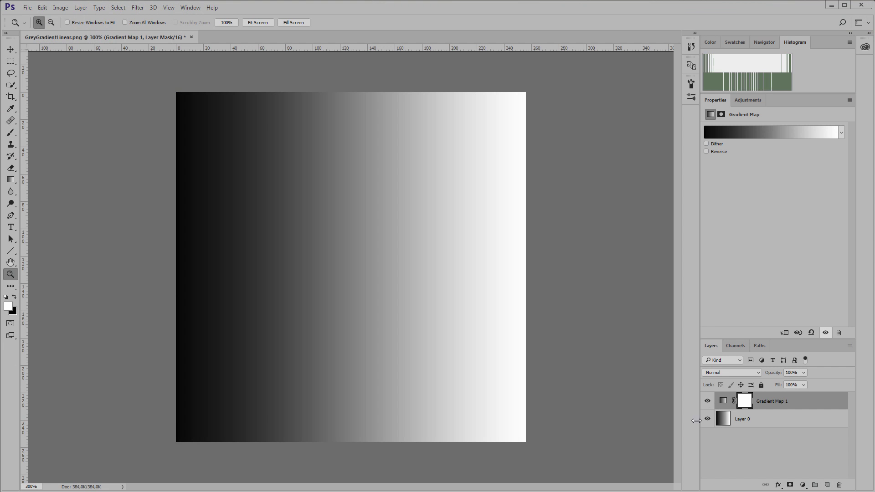
key(alt+Tab)
click(64, 480)
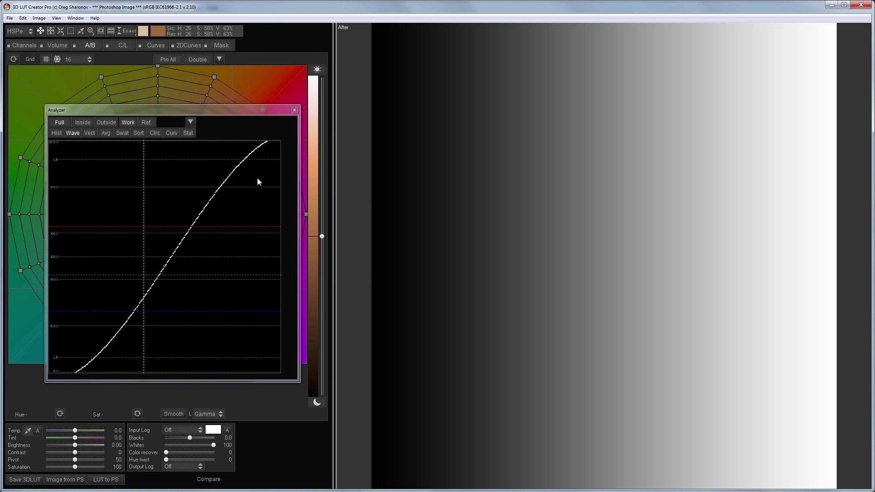
key(alt+Tab)
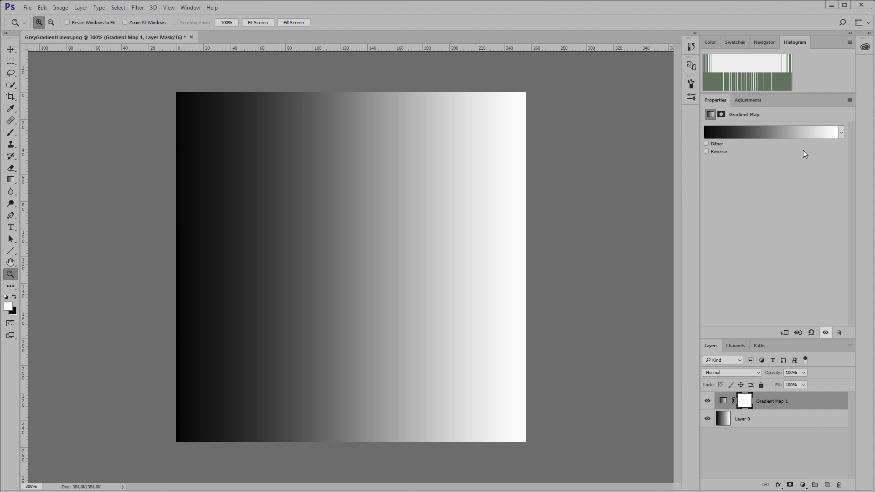
Step: Duplicate Gradient Map 1 several times, then delete all the extra copies
click(774, 129)
double_click(647, 288)
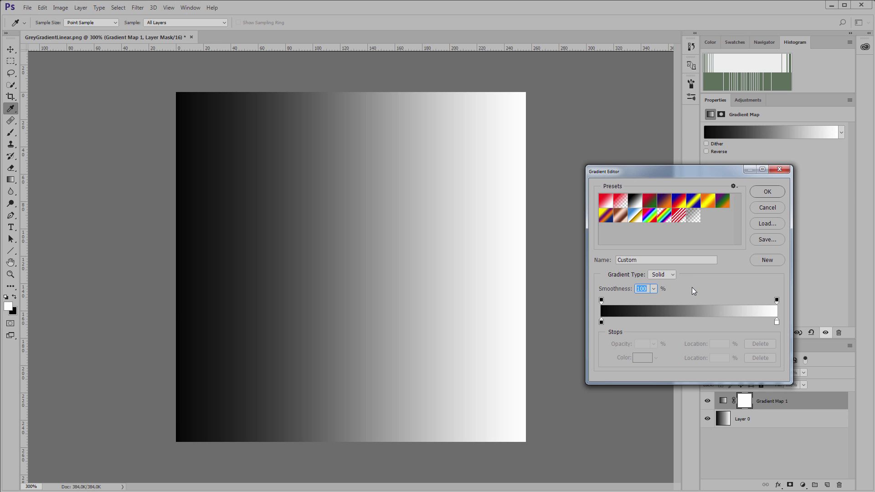
click(768, 193)
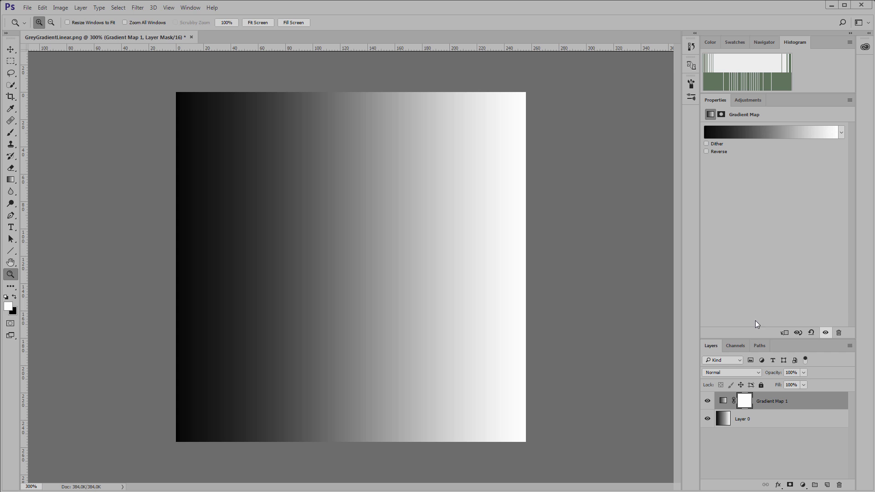
key(ctrl+j)
key(ctrl+j)
key(ctrl+j)
key(ctrl+j)
key(ctrl+j)
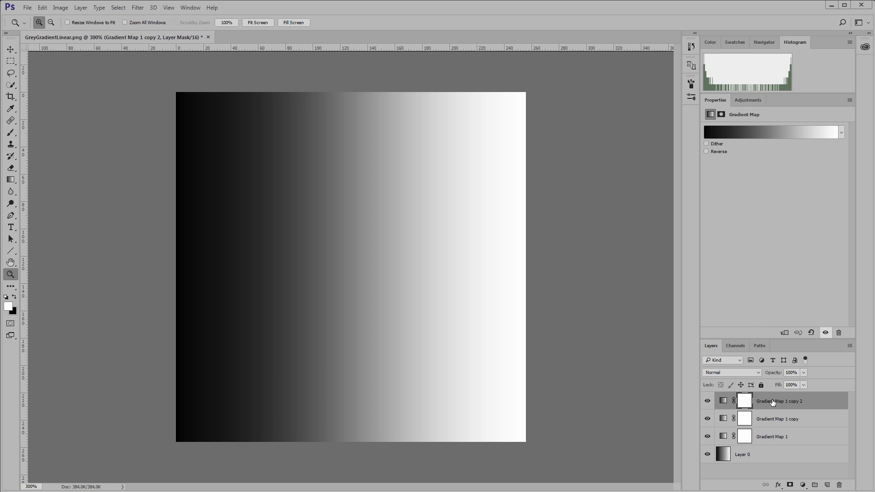
key(ctrl+j)
scroll(777, 419, down, 3)
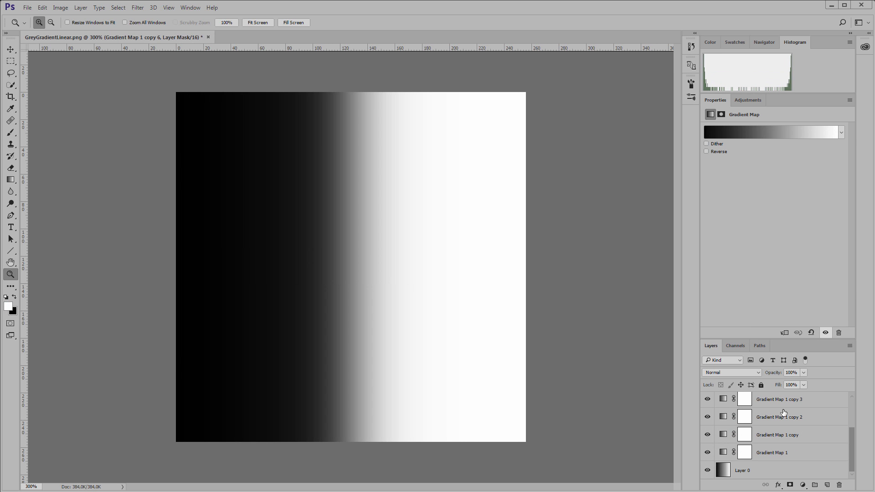
shift+click(784, 436)
drag(784, 435, 839, 485)
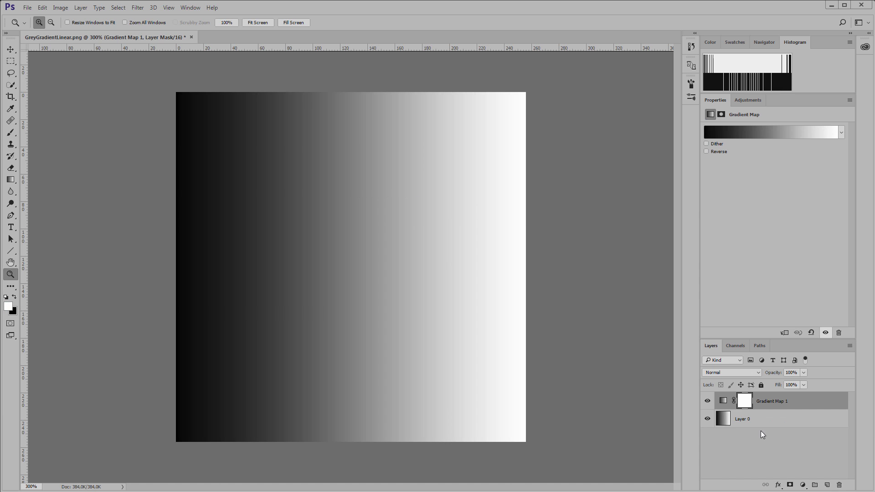
Step: Set Gradient Map 1's gradient Smoothness to 0%
click(764, 134)
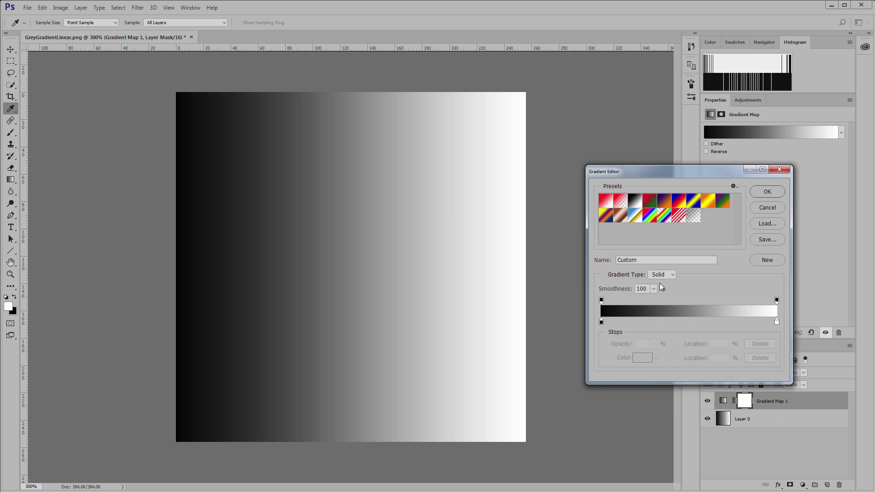
drag(648, 290, 635, 288)
text(0)
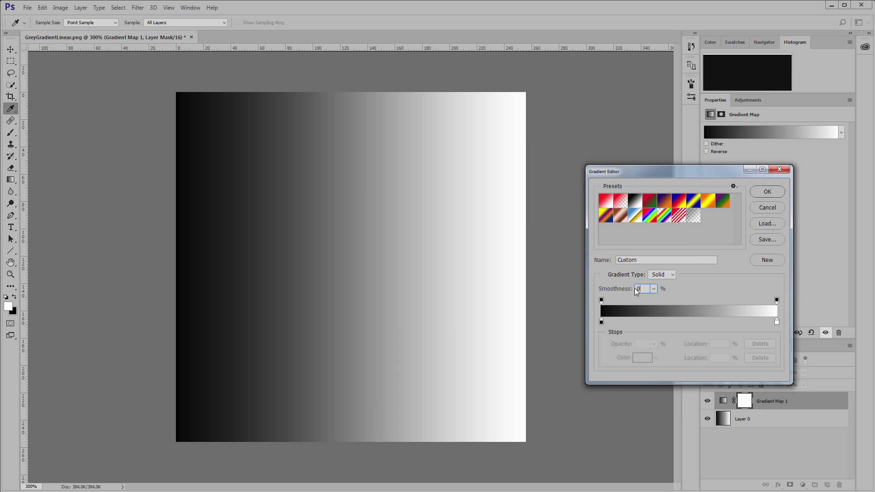
click(766, 192)
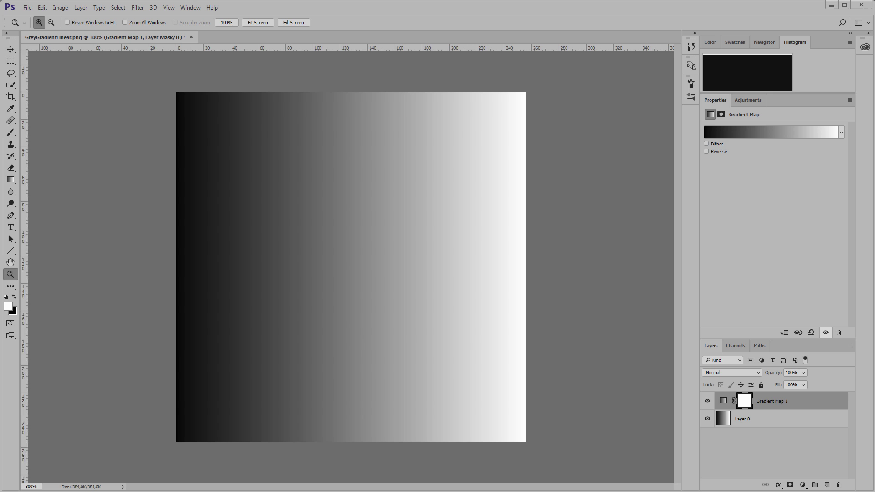
Step: Open All_colors_png16bit.png and copy Gradient Map 1 onto it, comparing it on and off
drag(394, 51, 392, 37)
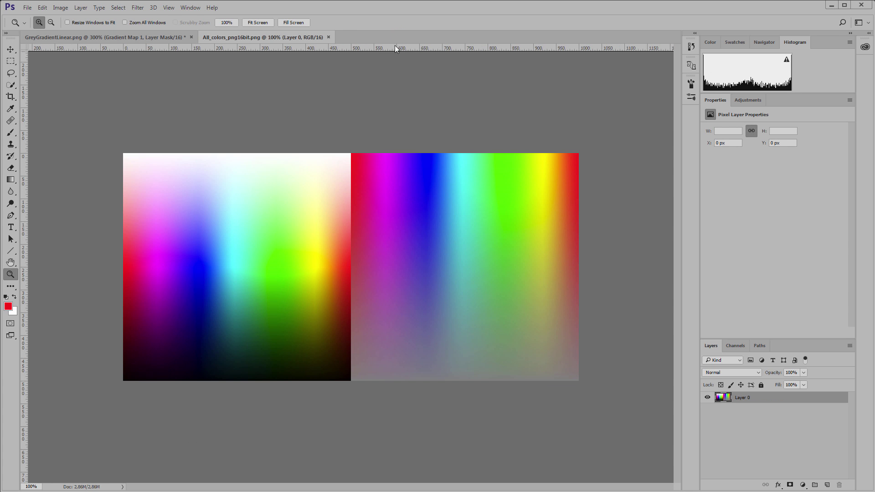
click(102, 37)
drag(758, 403, 307, 238)
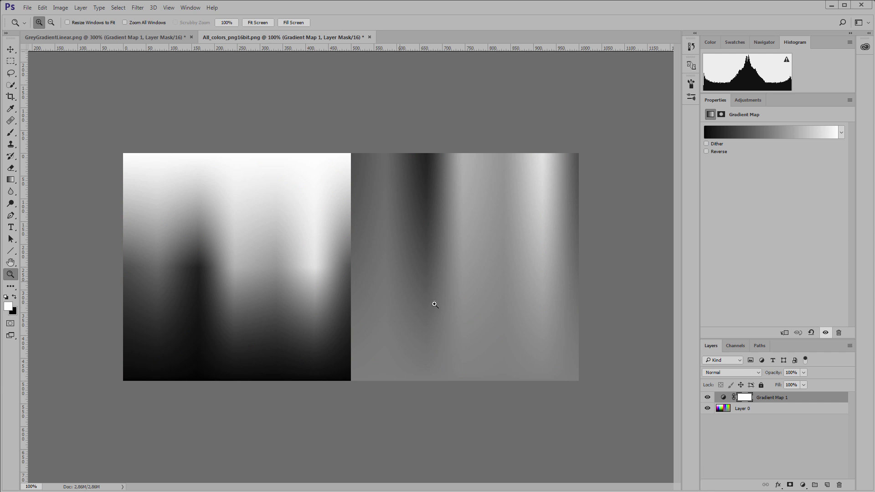
click(706, 397)
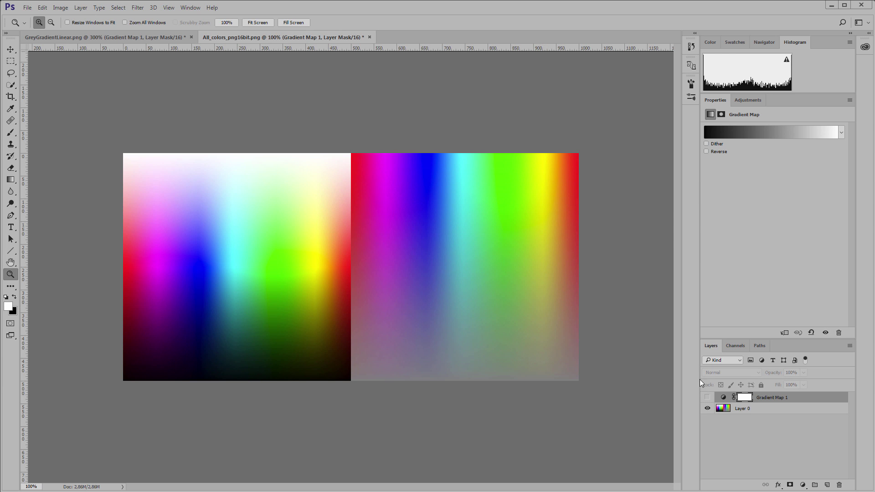
click(707, 398)
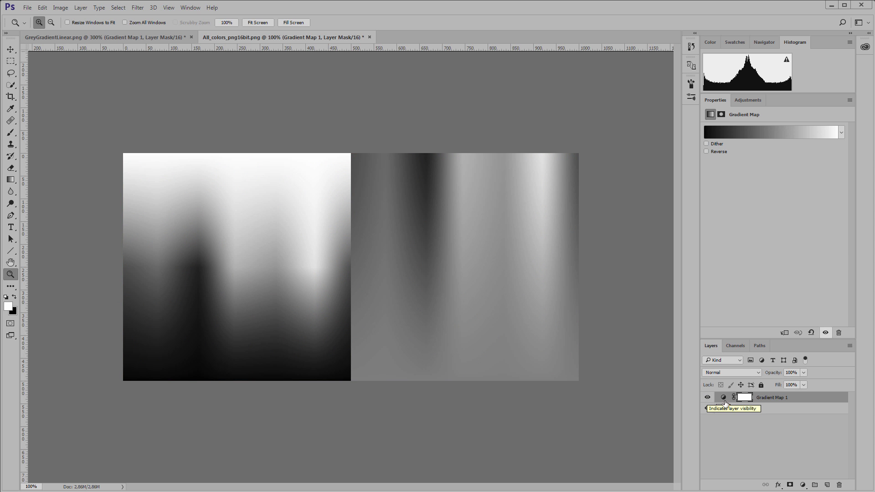
Step: Test a Hue/Saturation layer at Saturation -100 above Layer 0, then delete it
click(797, 415)
click(802, 483)
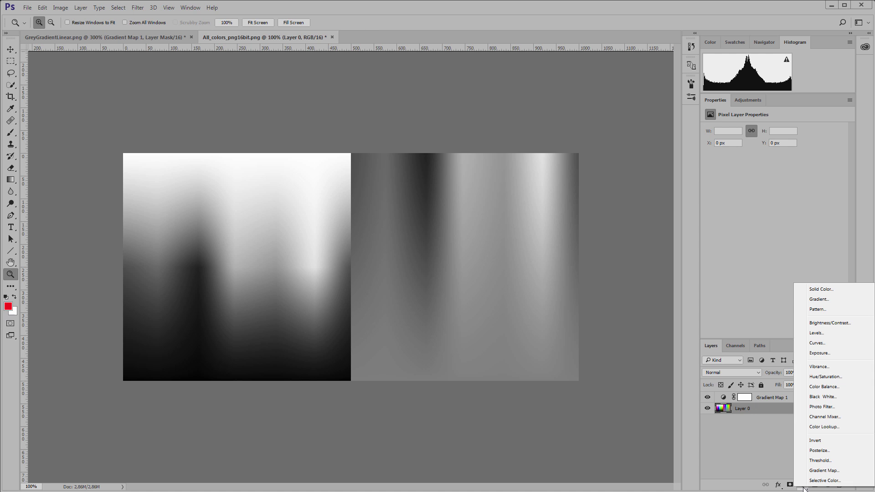
click(834, 376)
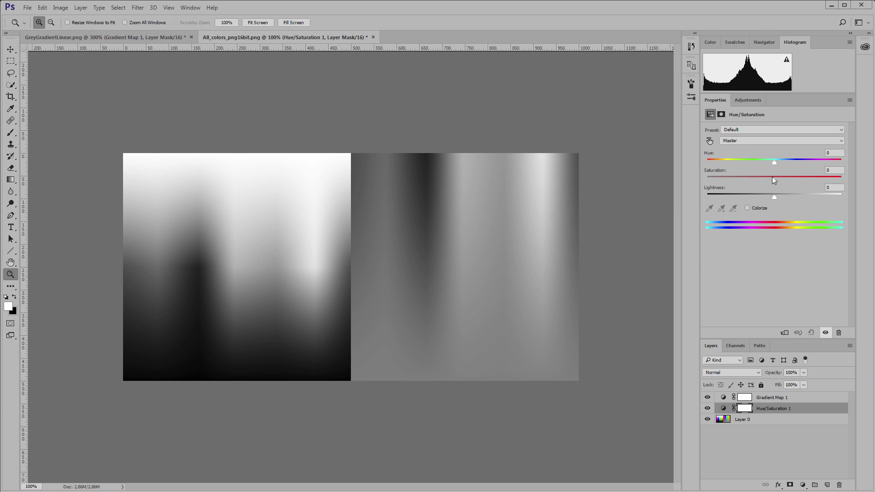
drag(772, 176, 696, 182)
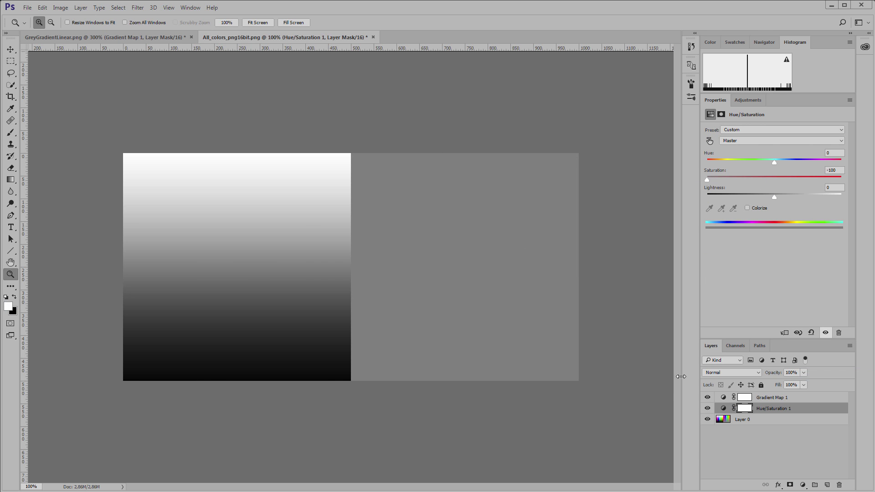
click(707, 408)
click(708, 409)
click(769, 409)
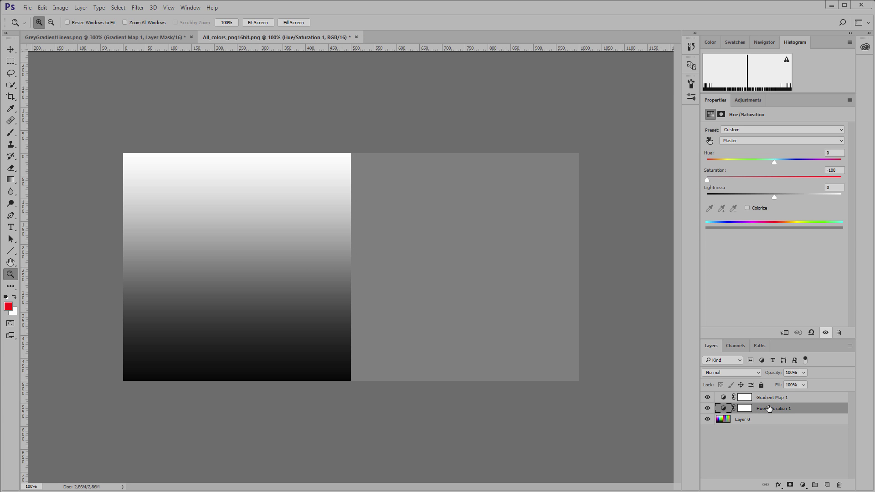
key(Delete)
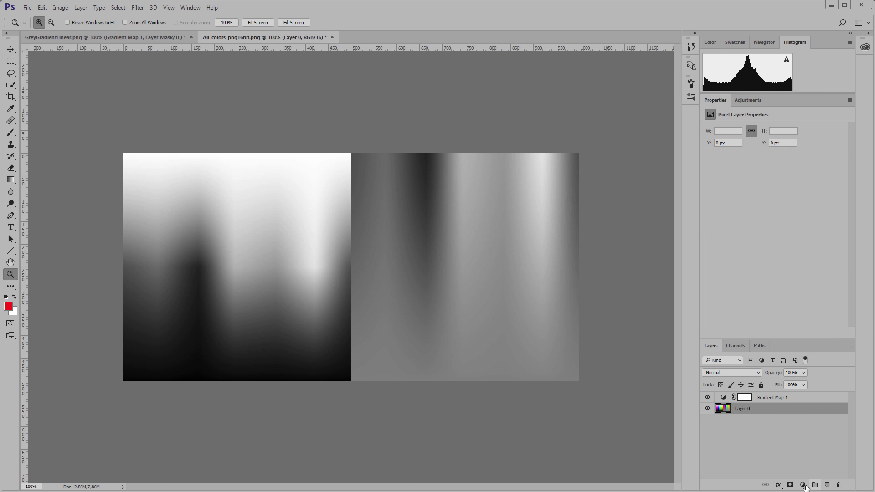
Step: Add Vibrance above Layer 0, trial Saturation -100, reset it to 0, and set Vibrance -100
click(803, 484)
click(834, 365)
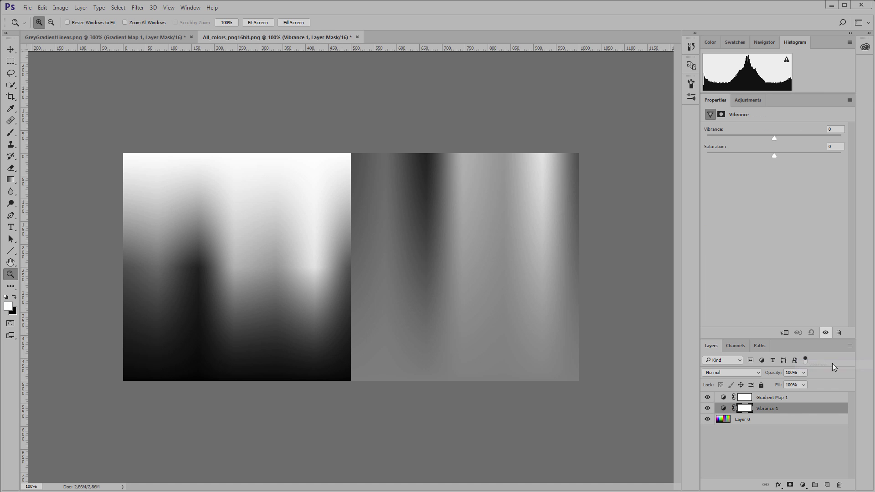
drag(775, 156, 703, 151)
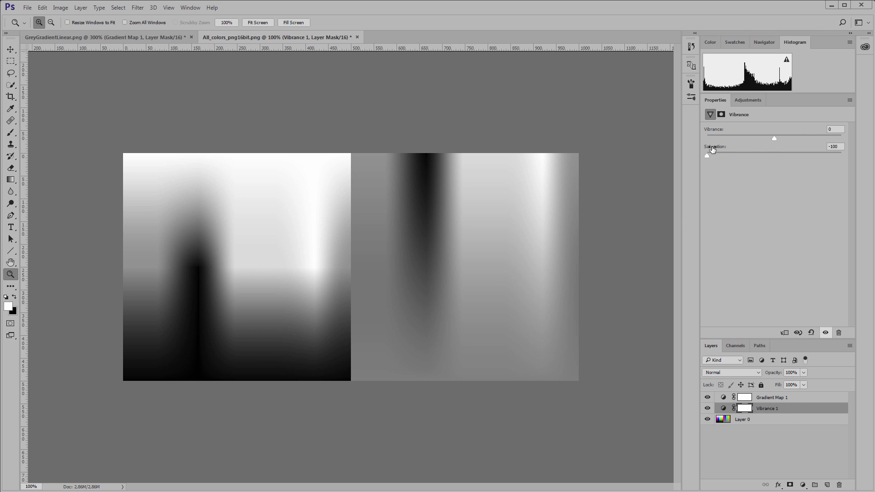
double_click(713, 150)
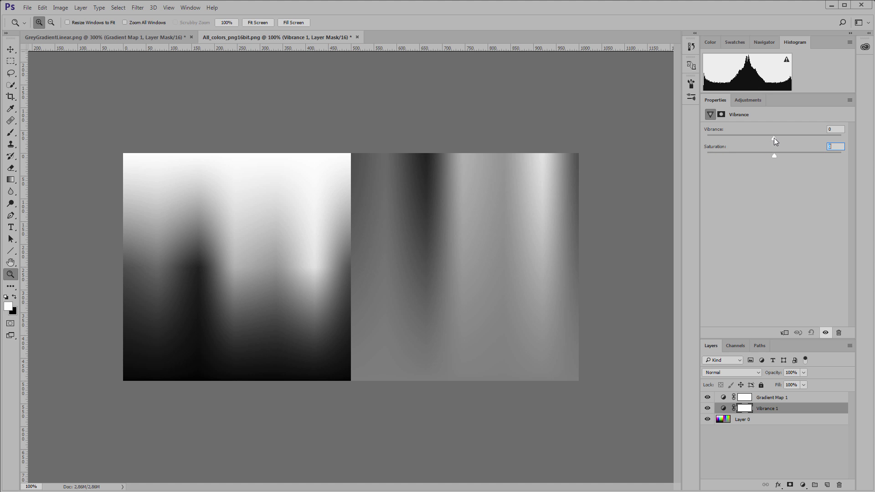
drag(773, 138, 700, 139)
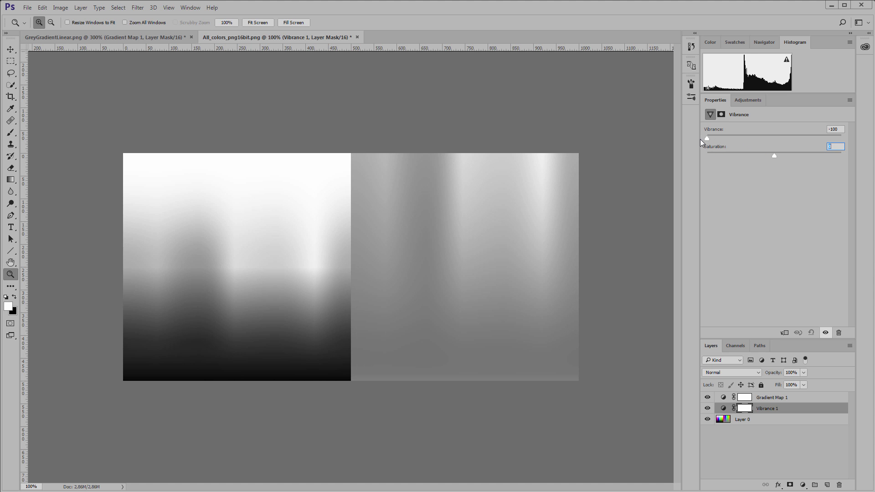
Step: Reset and delete Vibrance 1, then add, compare and delete a Black & White test layer
double_click(713, 131)
click(839, 332)
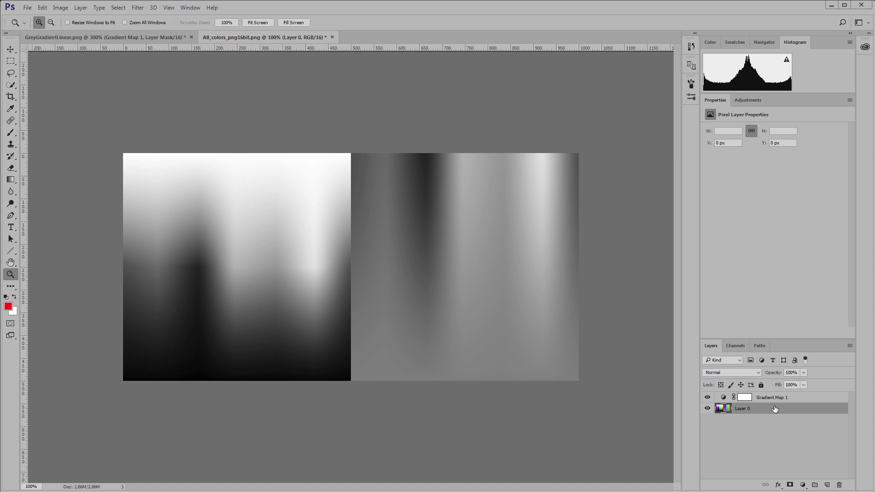
click(803, 485)
click(836, 392)
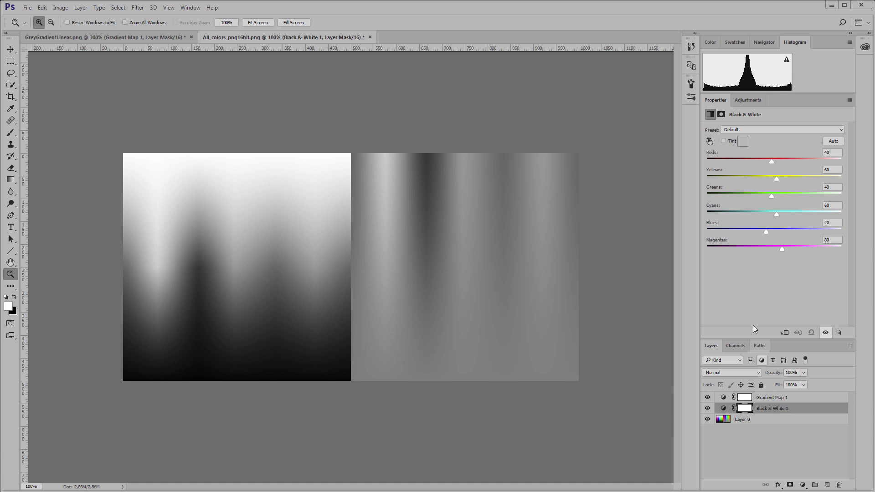
click(708, 409)
click(708, 408)
click(769, 408)
key(Delete)
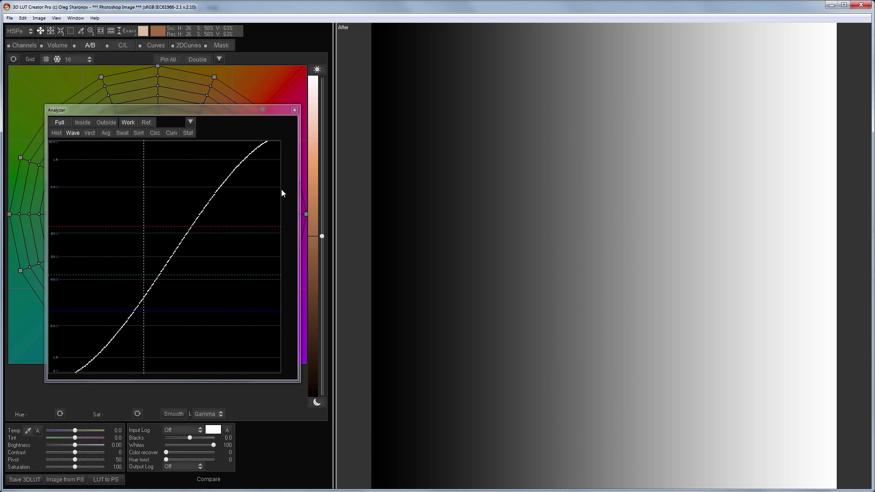
Step: Close the analyzer and set a custom patch grid of 10 columns by 20 rows
click(298, 105)
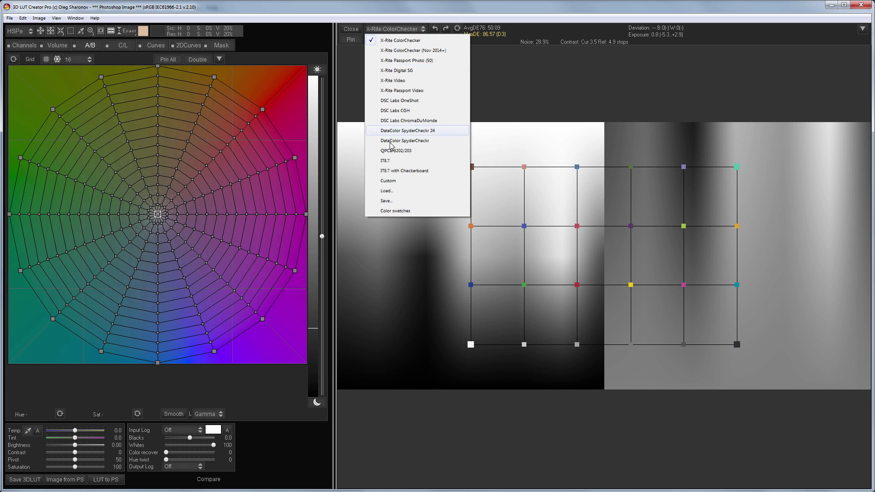
click(392, 182)
key(Return)
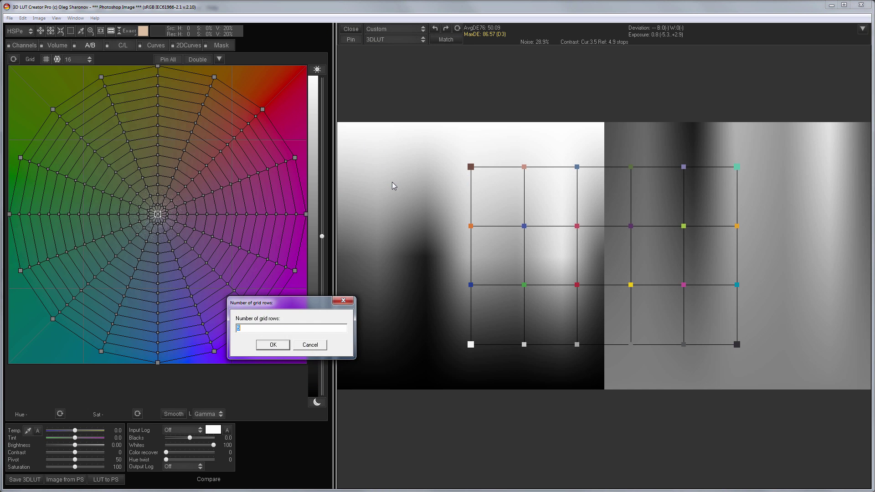
text(20)
key(Return)
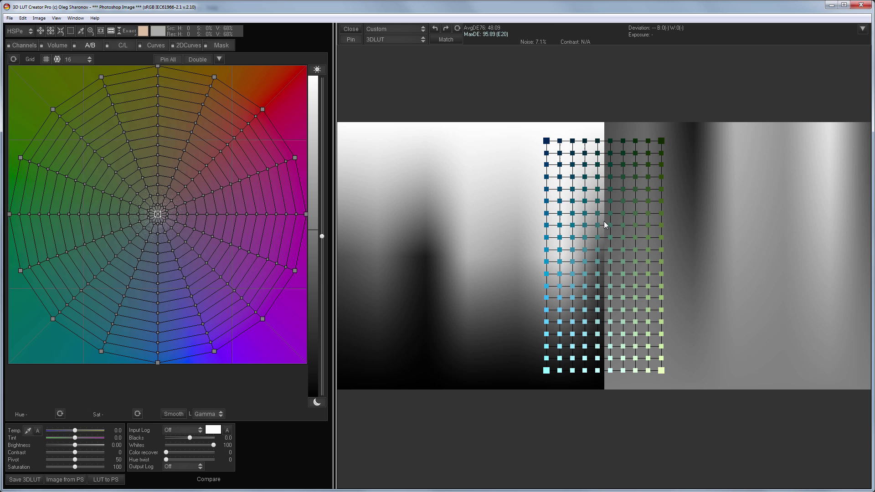
Step: Drag the four grid corners onto the colour chart's corners
drag(546, 141, 353, 378)
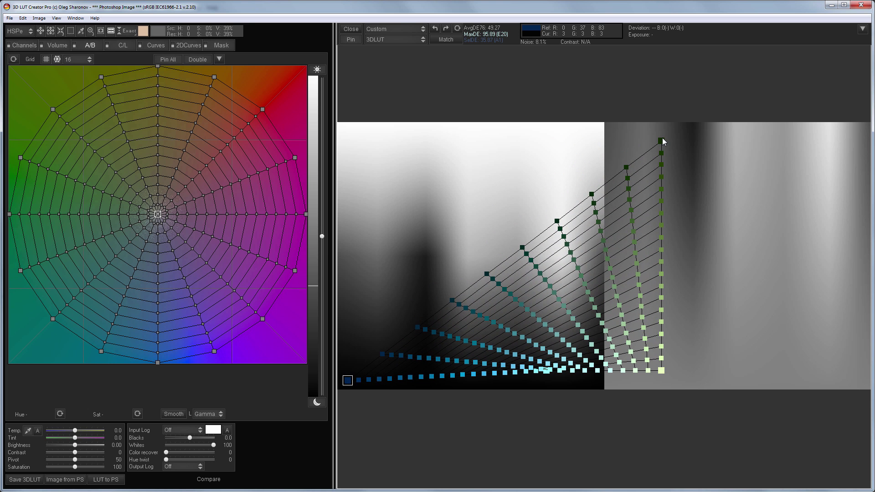
drag(661, 141, 345, 132)
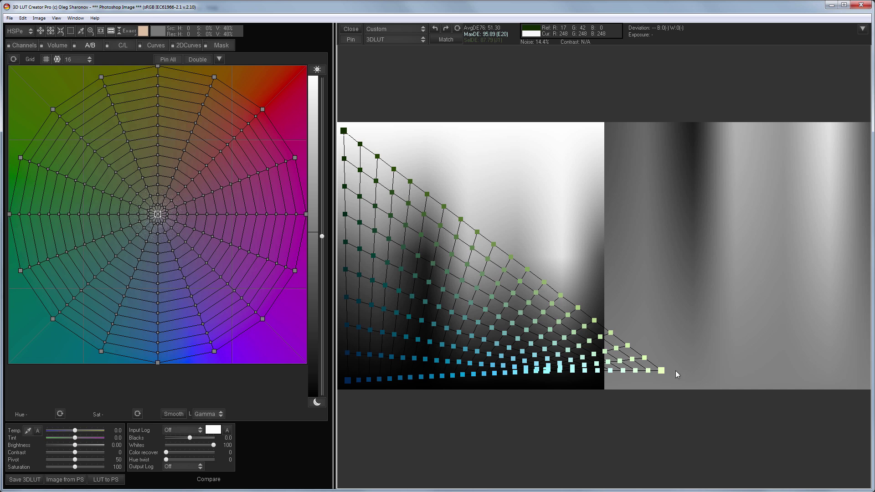
click(661, 370)
drag(662, 370, 859, 131)
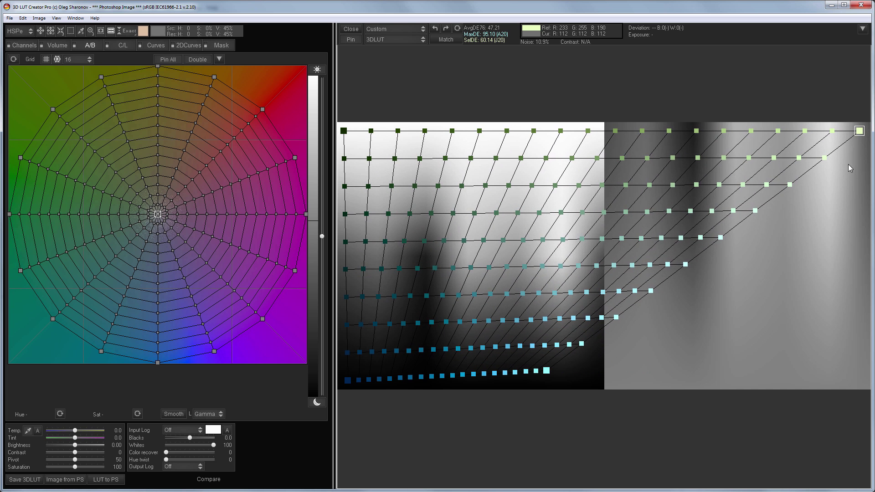
drag(547, 371, 861, 384)
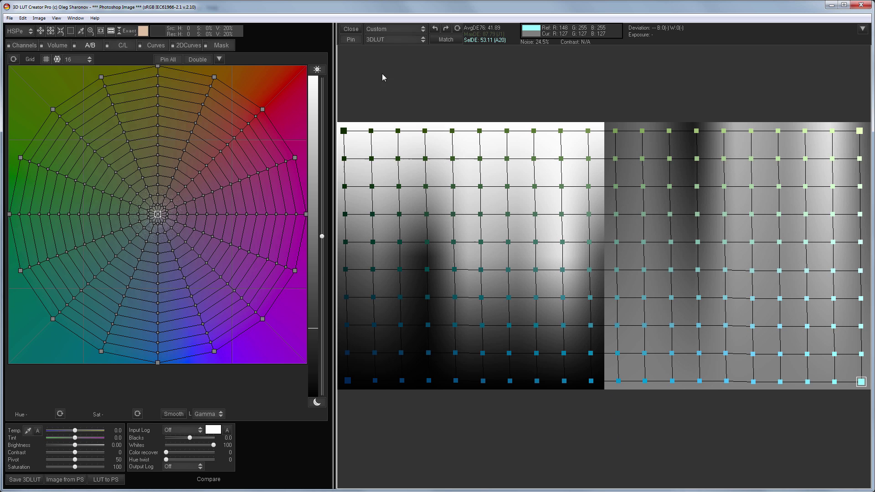
Step: Save the matched colour chart to a file under a typed name
click(395, 29)
click(394, 203)
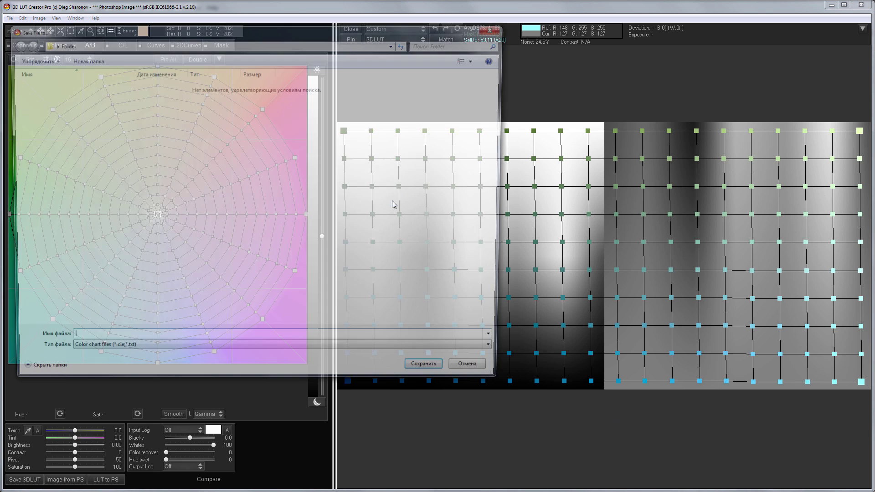
text(Gradient map)
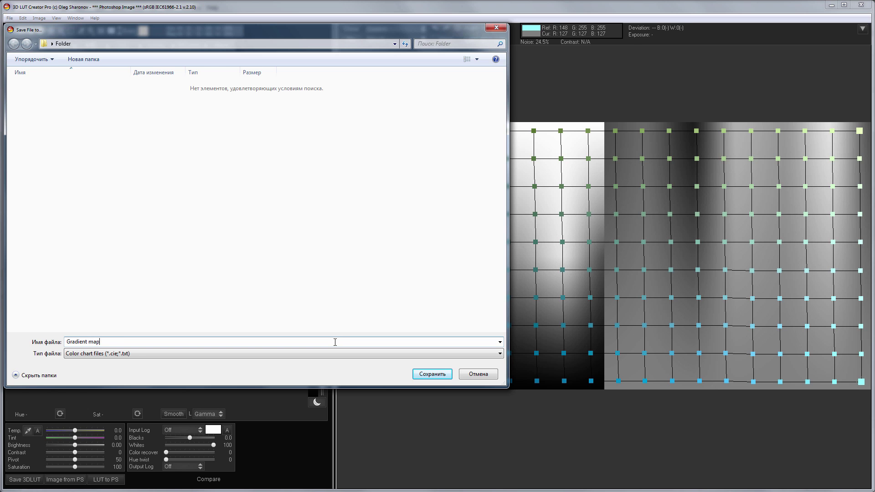
key(Return)
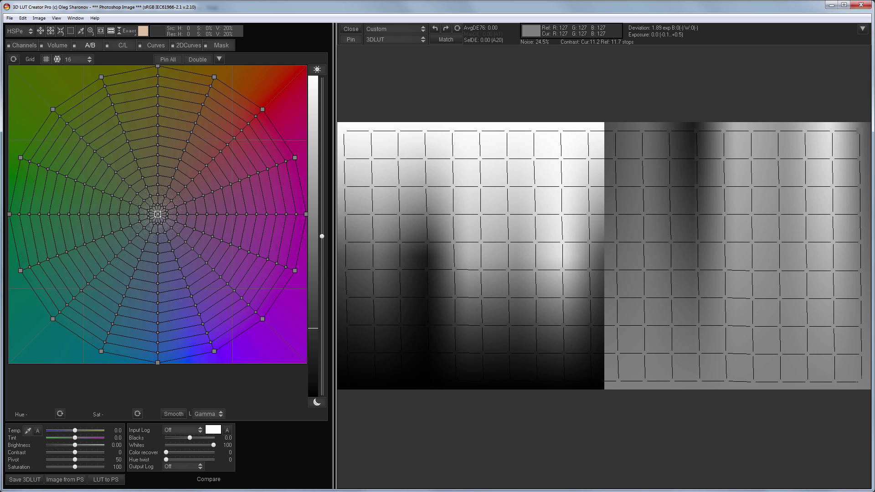
key(alt+Tab)
Step: Hide Gradient Map 1, import the full-colour chart, enable grid comparison, and open the RGB Matrix
click(707, 398)
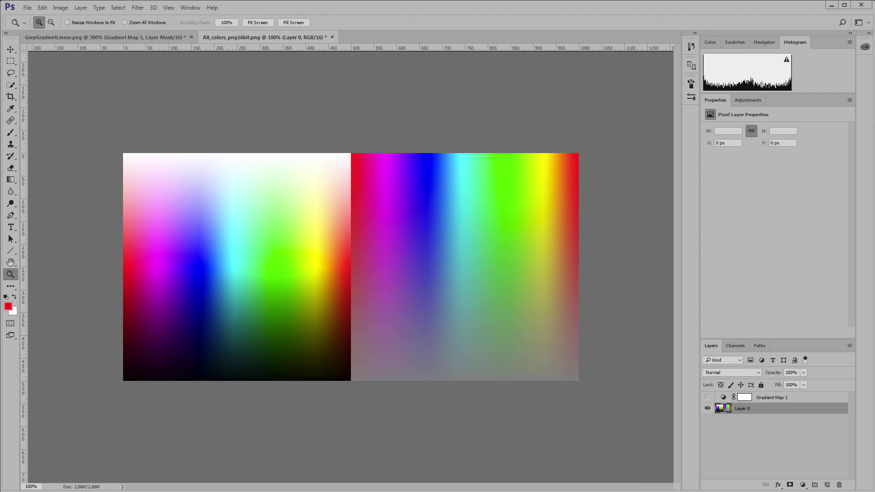
key(alt+Tab)
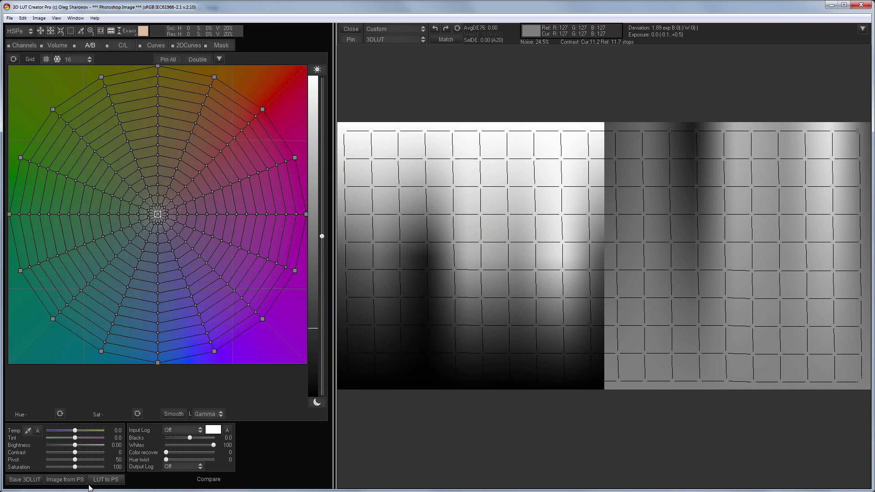
click(69, 479)
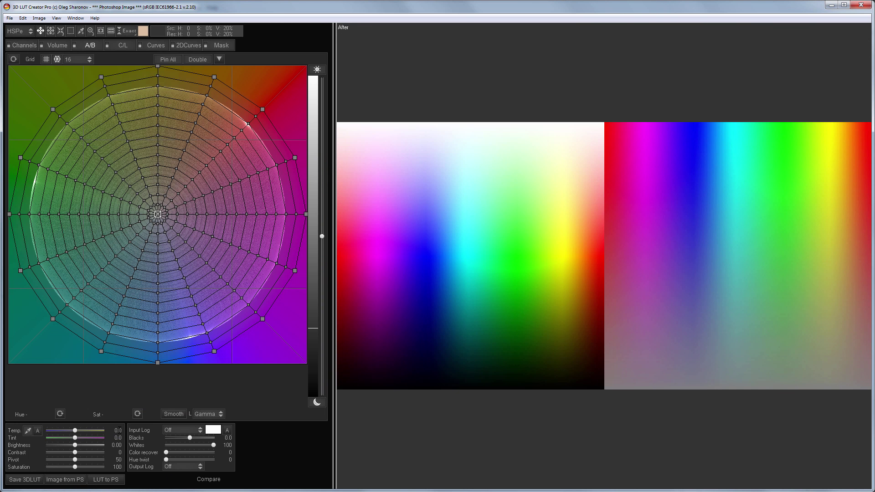
click(111, 31)
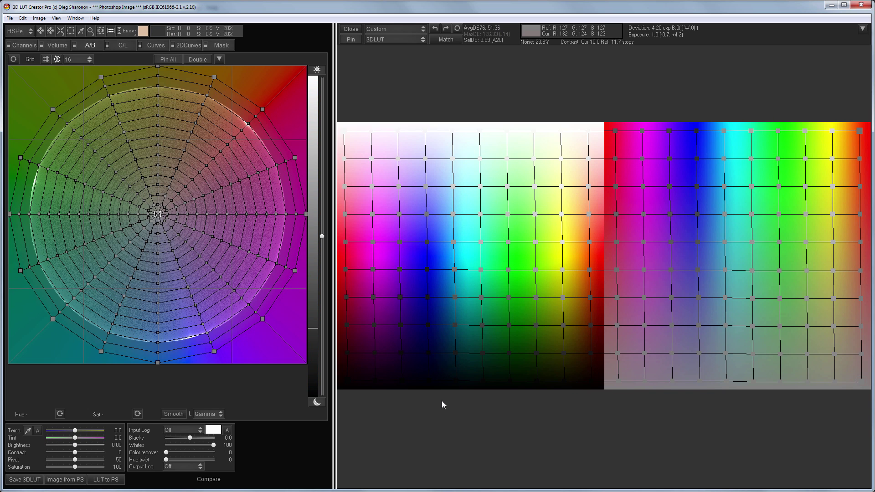
click(27, 45)
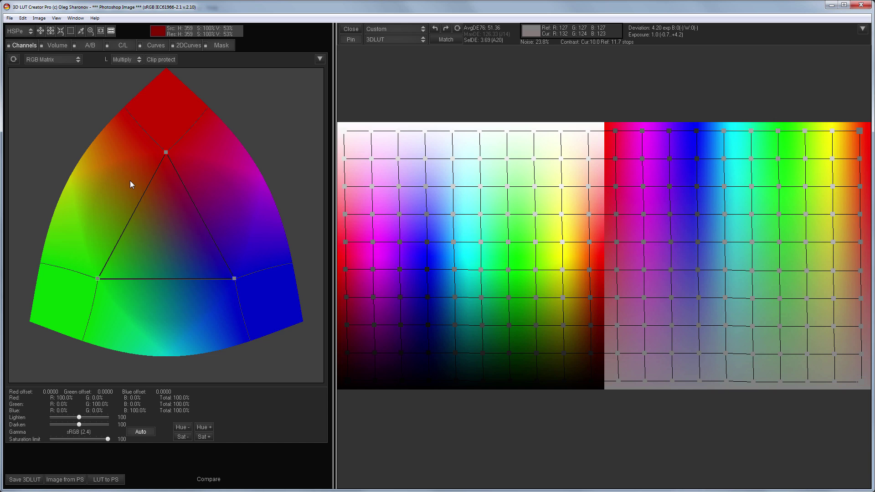
Step: Set the Red and Green outputs to 0 0 100 blue, then drag the blue point to the triangle centre
double_click(58, 401)
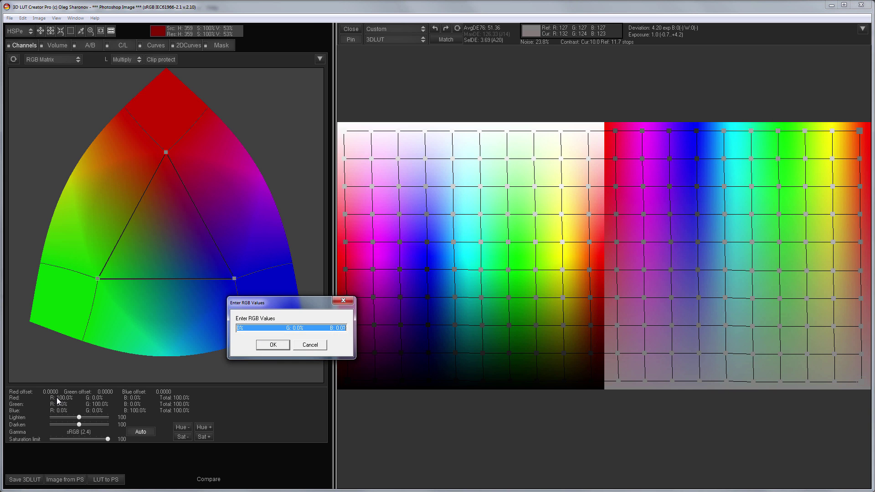
text(0 0 100)
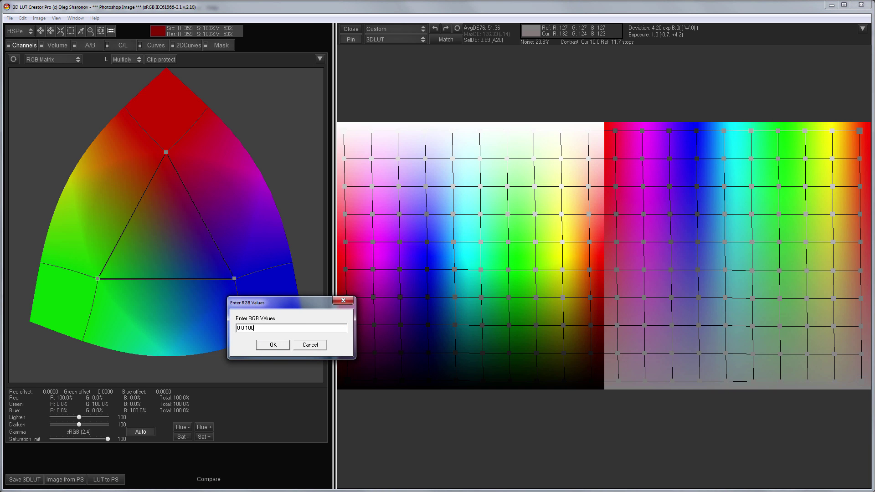
key(Return)
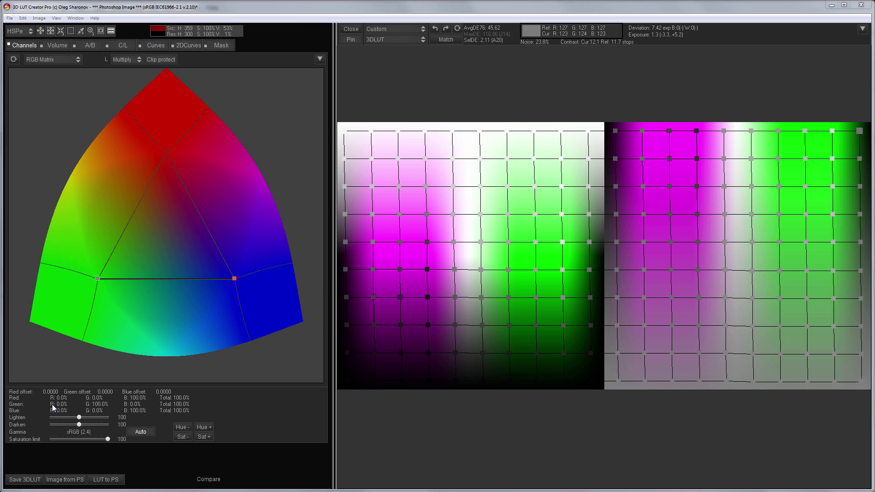
double_click(53, 405)
text(0 0 100)
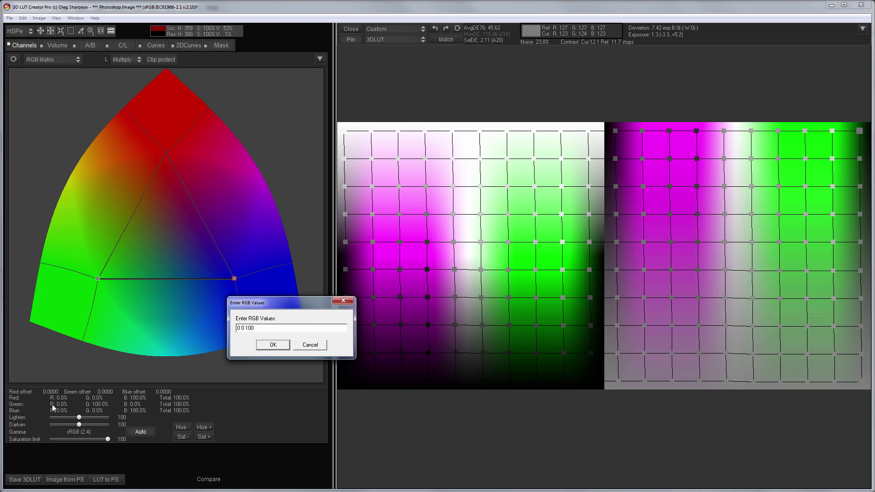
key(Return)
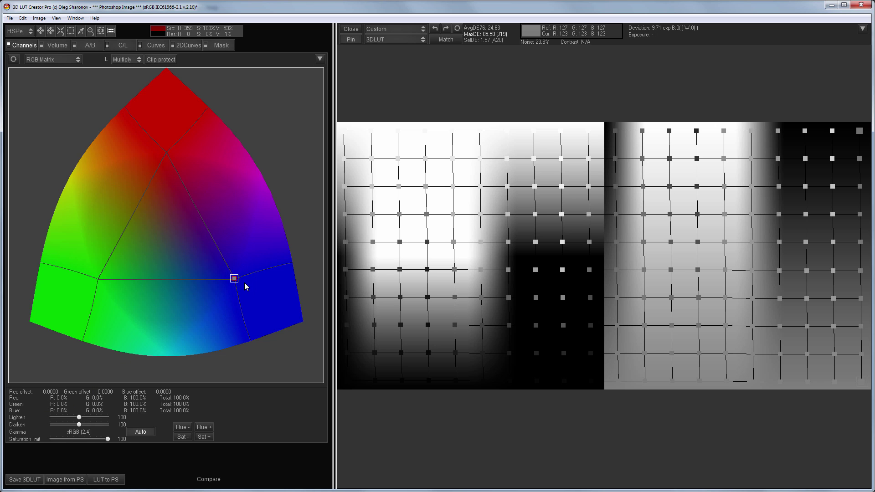
drag(234, 279, 142, 235)
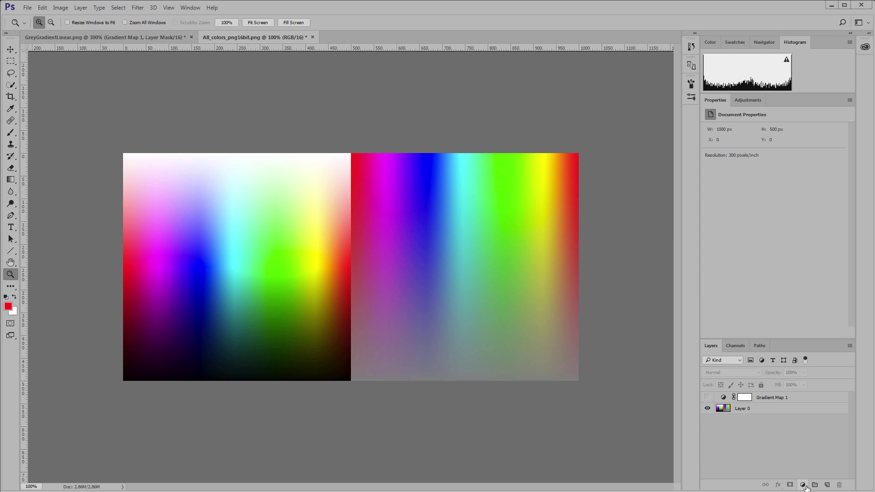
Step: Turn off auto gamma, set gamma to 1, and nudge the mix to 29.7/59.2/11.1% RGB
click(803, 484)
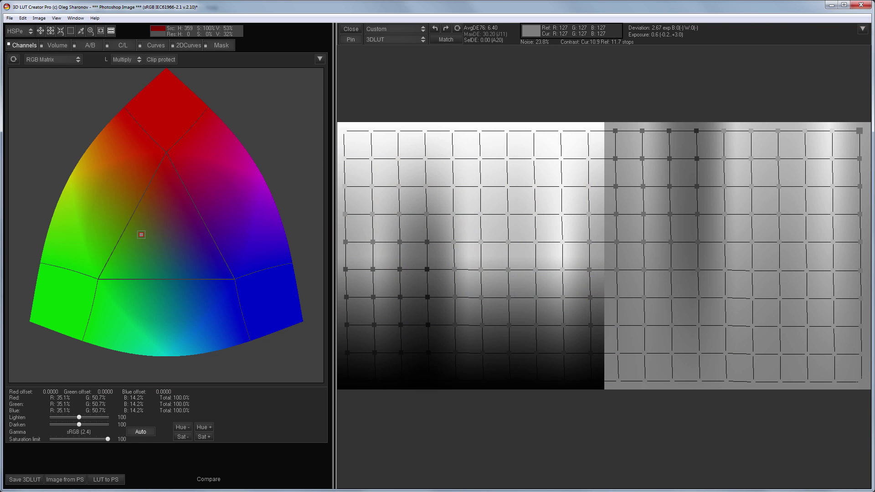
click(141, 432)
text(1)
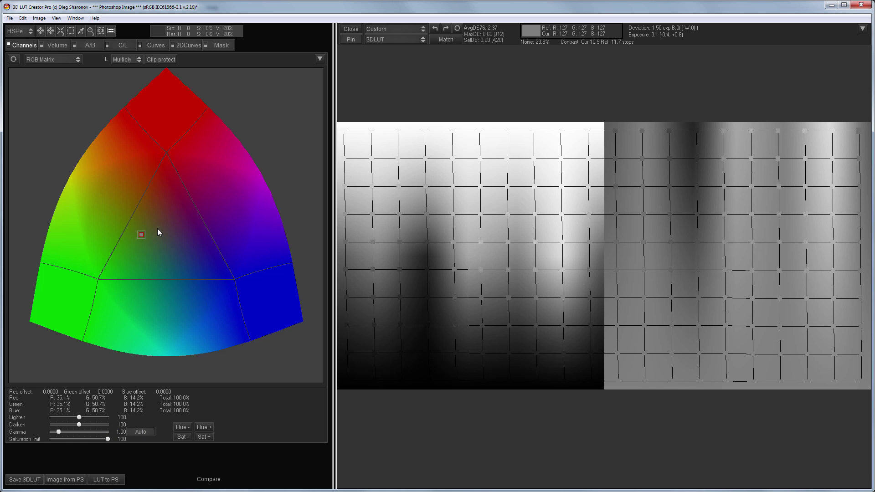
drag(158, 228, 129, 243)
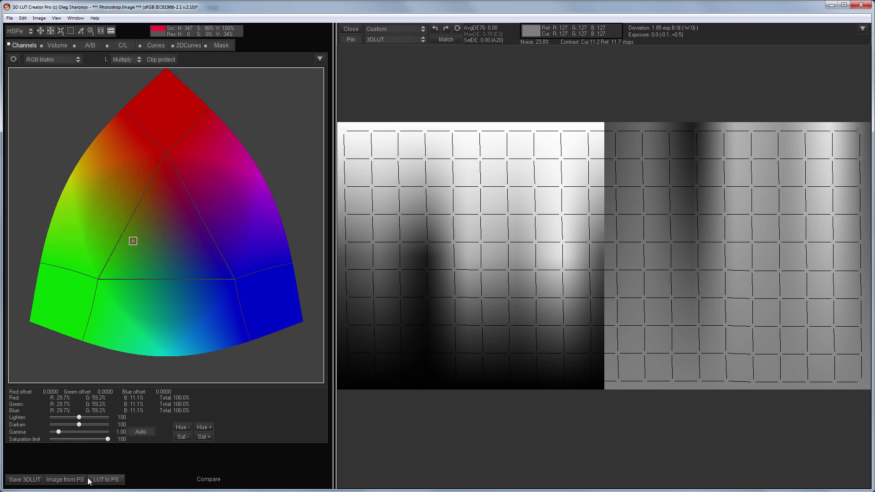
Step: Send the LUT to Photoshop as a 3DLutCreator Color Lookup layer and toggle its visibility to compare
click(104, 481)
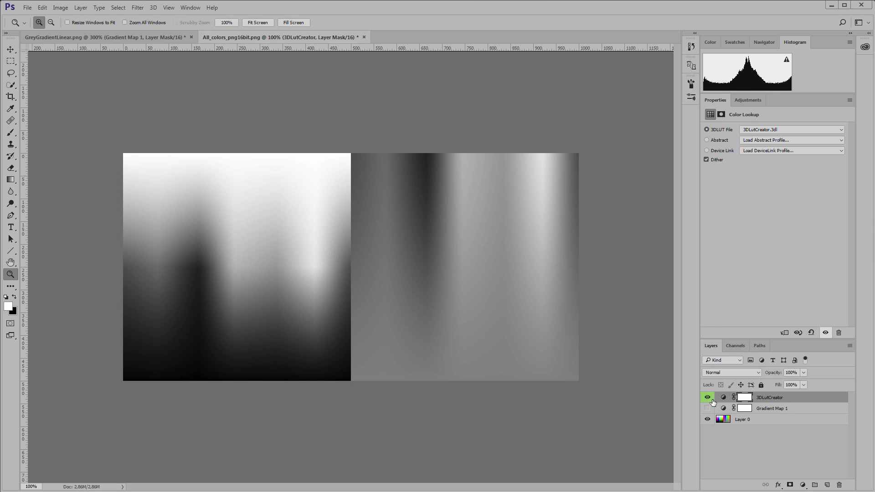
click(708, 409)
click(708, 408)
click(707, 409)
Step: Show Gradient Map 1, hide the 3DLutCreator layer, and select Gradient Map 1
click(708, 409)
click(708, 409)
click(708, 398)
click(745, 410)
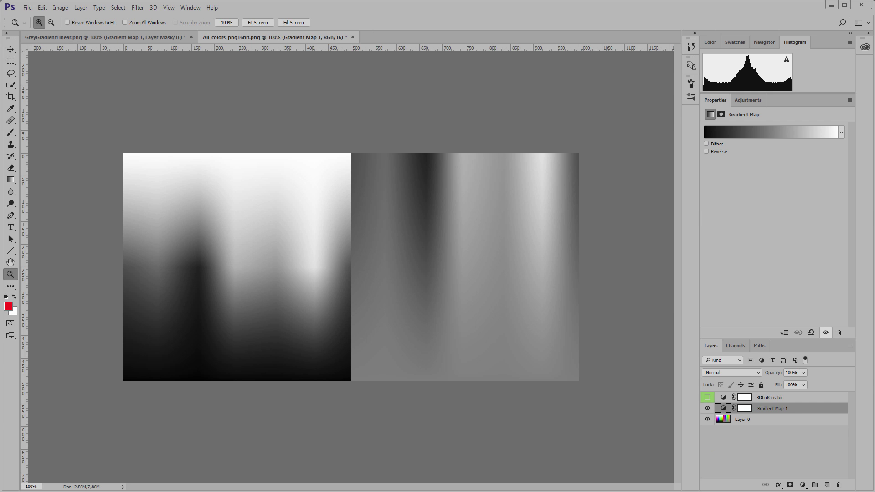
Step: In 3D LUT Creator, test a tint on the A/B grid, reset it to neutral, and return to Curves
key(alt+Tab)
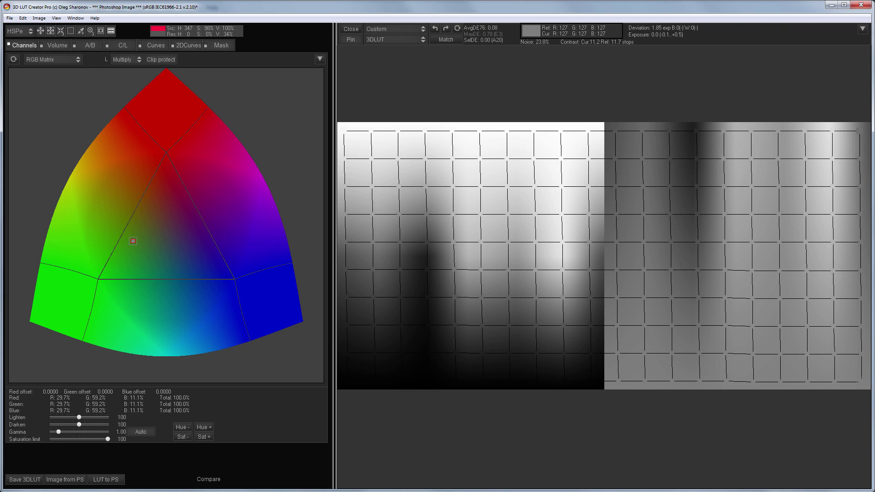
click(94, 45)
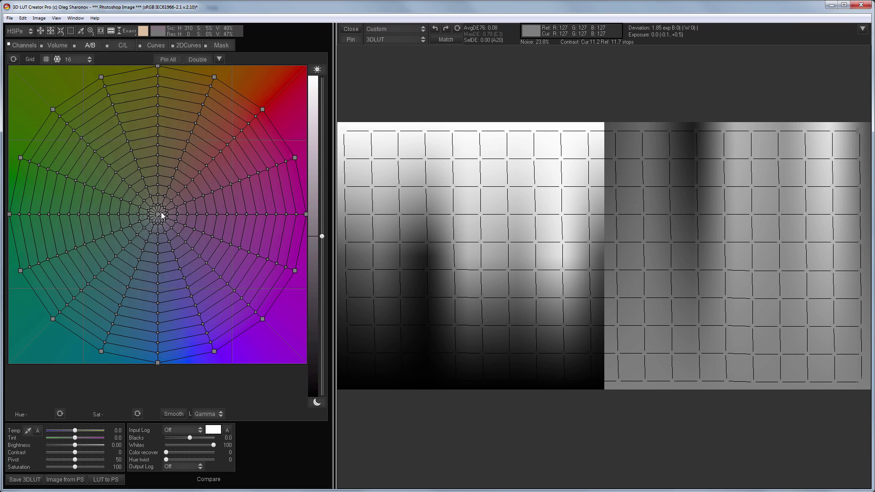
drag(164, 214, 151, 258)
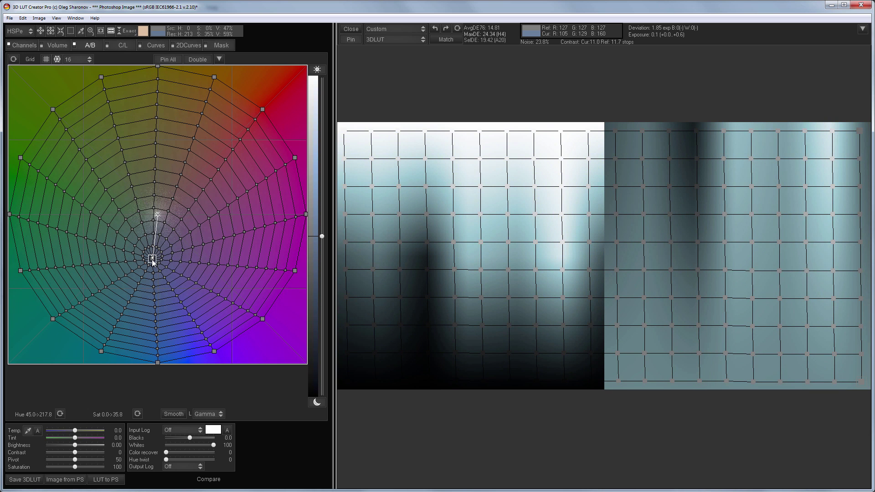
click(13, 59)
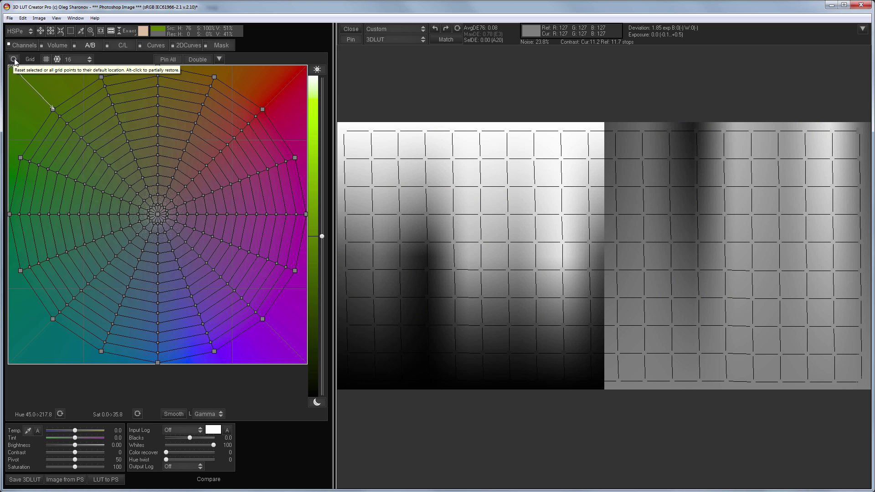
click(157, 45)
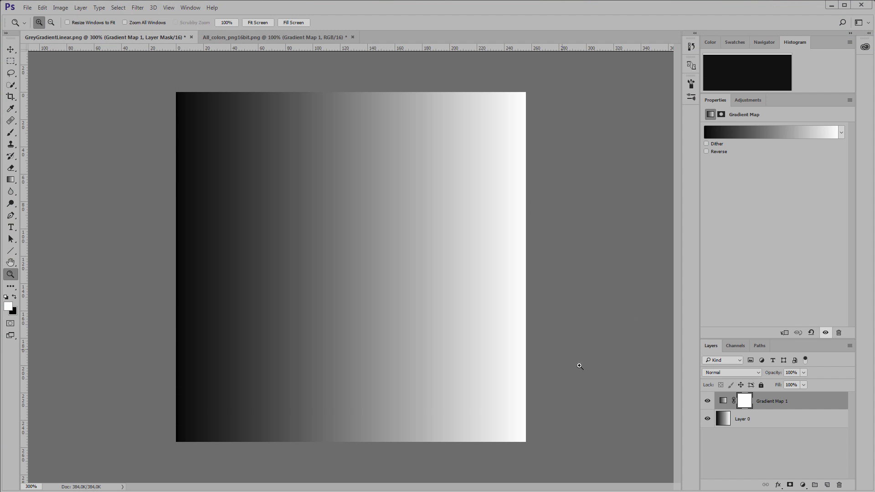
Step: Append the Pastels library and apply its Blue, Yellow, Pink gradient to the grey ramp's gradient map
click(749, 137)
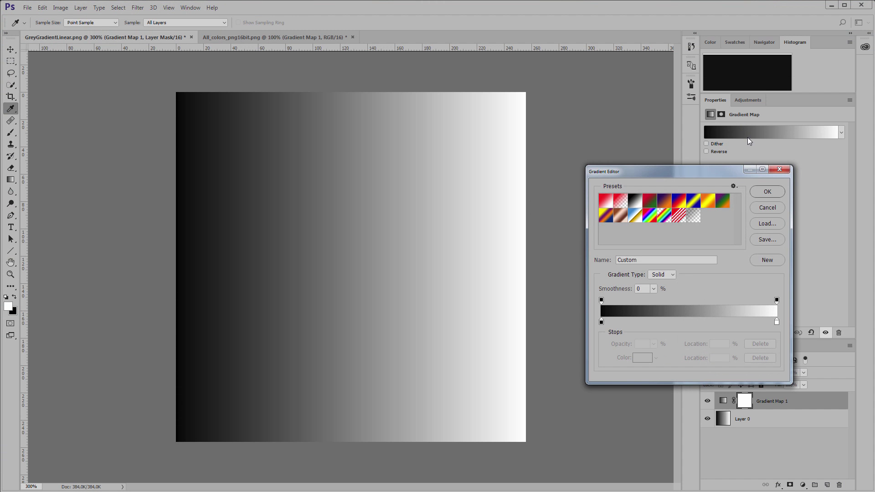
click(735, 186)
click(752, 290)
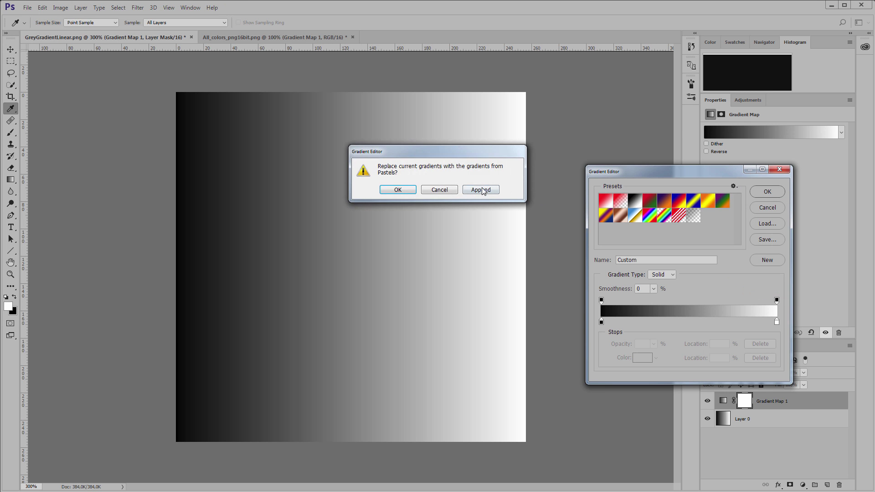
click(397, 191)
click(602, 207)
click(767, 191)
key(z)
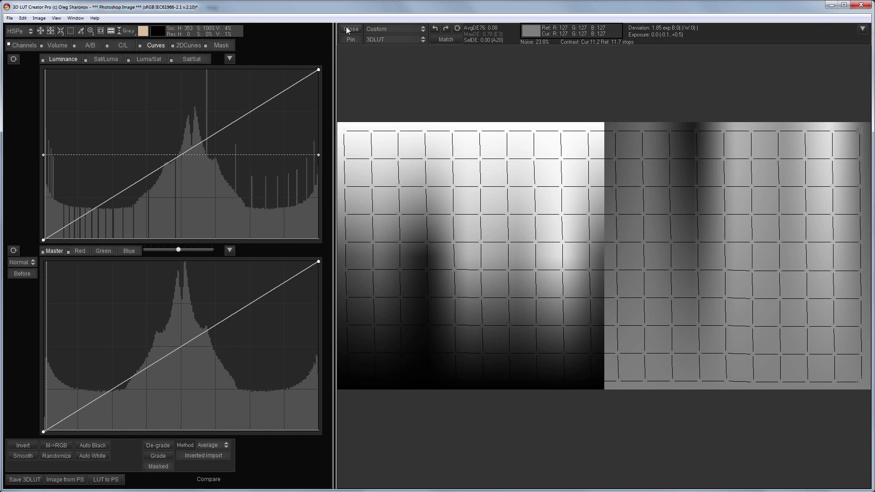
click(350, 29)
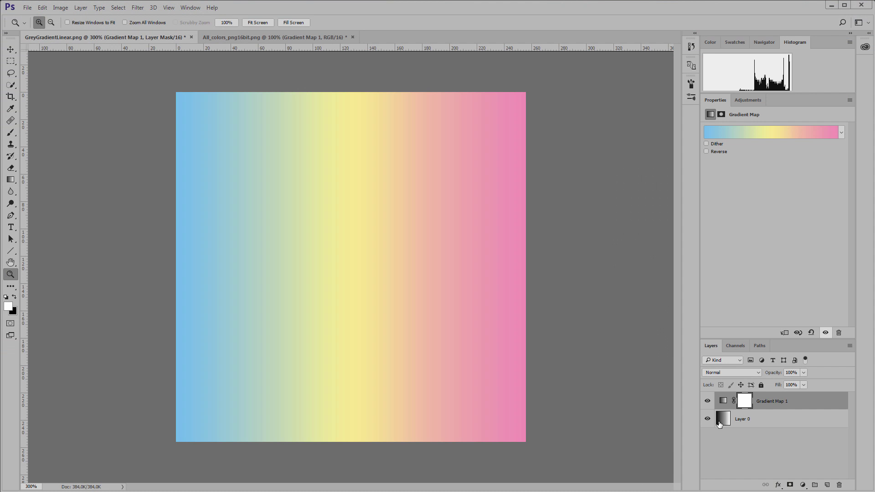
Step: Hide Gradient Map 1 in Photoshop so the plain grey ramp shows
click(708, 401)
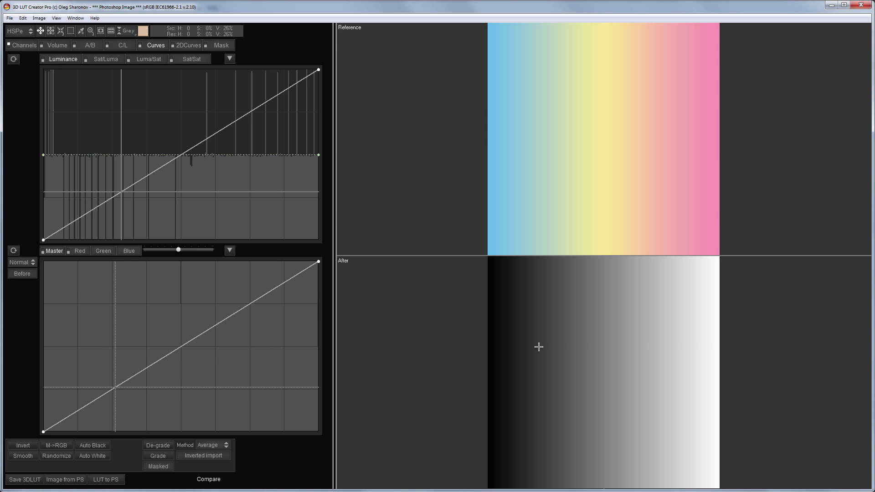
Step: Set colour sampling to Exact mode and reset the RGB curves after a test pick
click(128, 31)
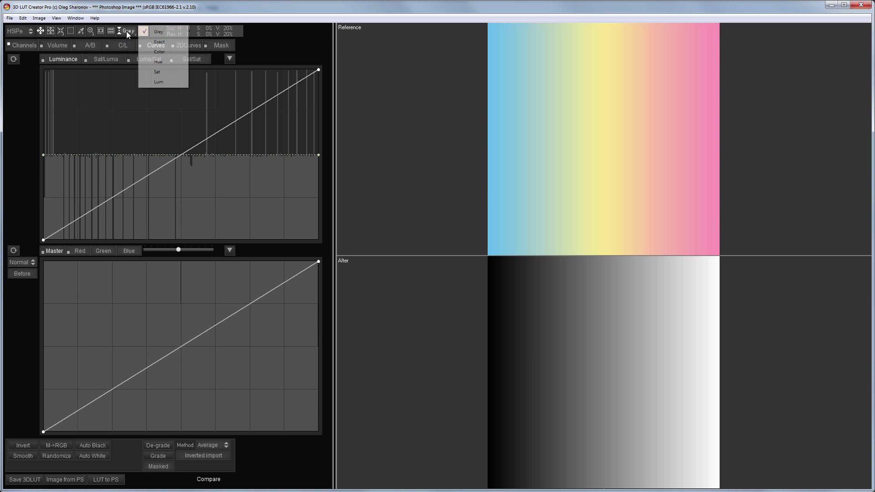
click(154, 42)
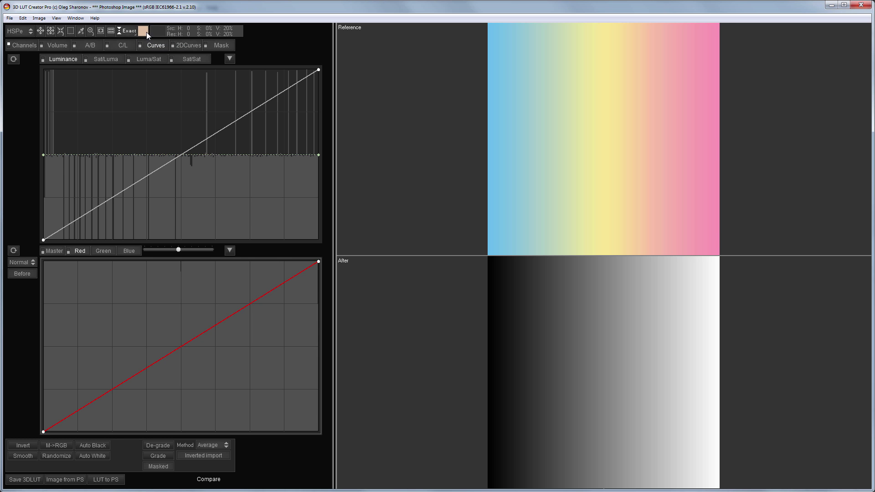
click(598, 365)
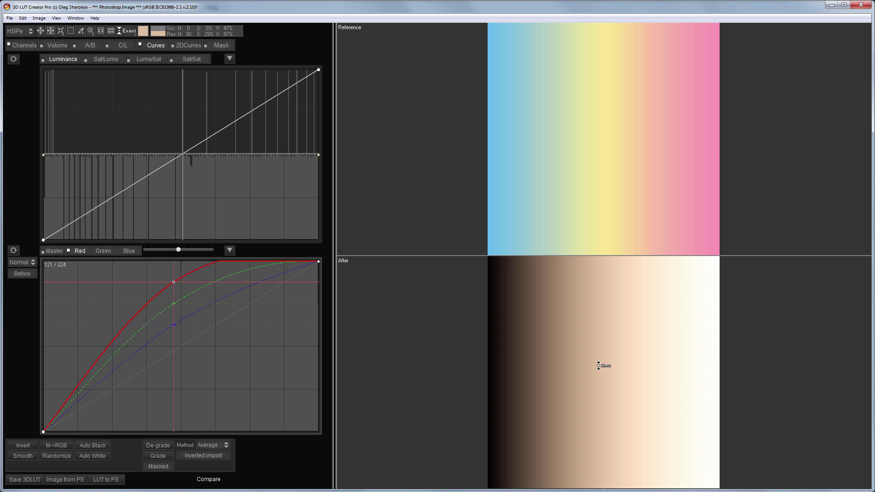
click(13, 250)
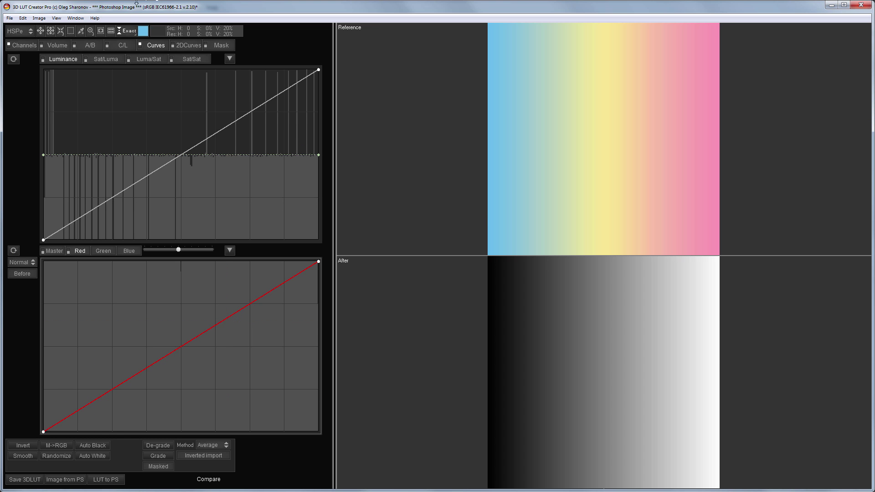
Step: Map the greys to the reference's blue, yellow, pink, pale green and peach tones
click(487, 334)
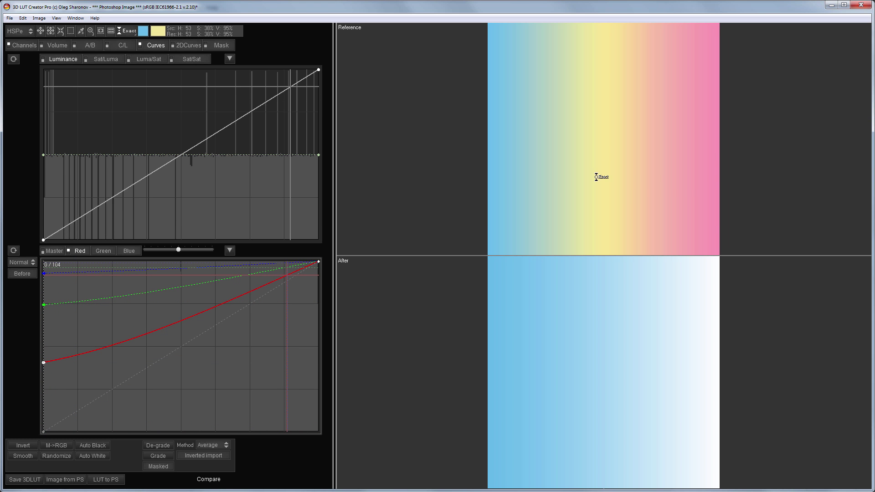
click(600, 245)
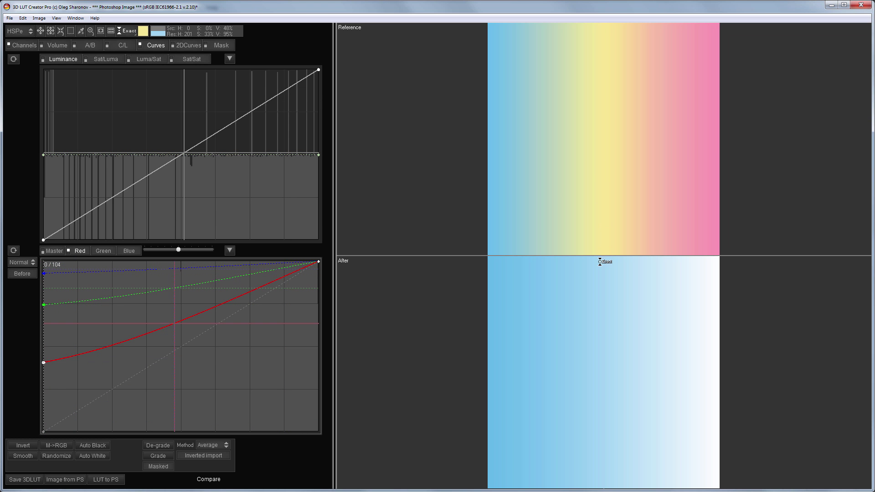
click(600, 265)
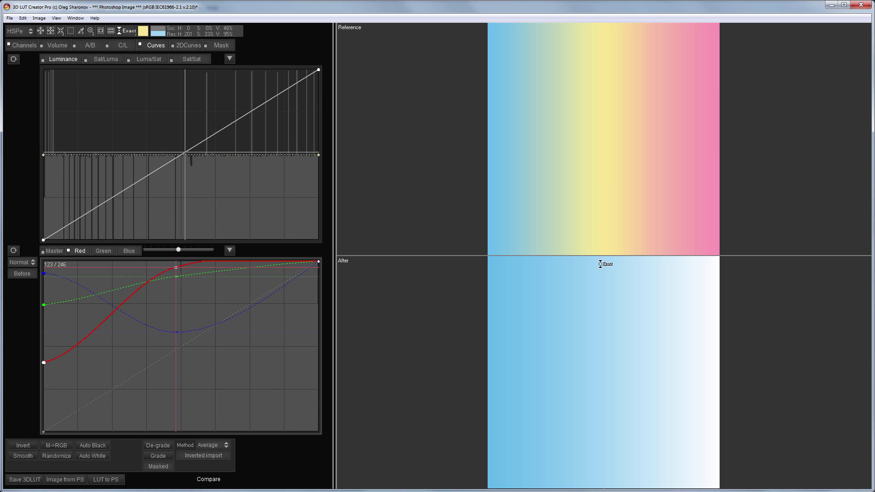
click(719, 218)
click(718, 282)
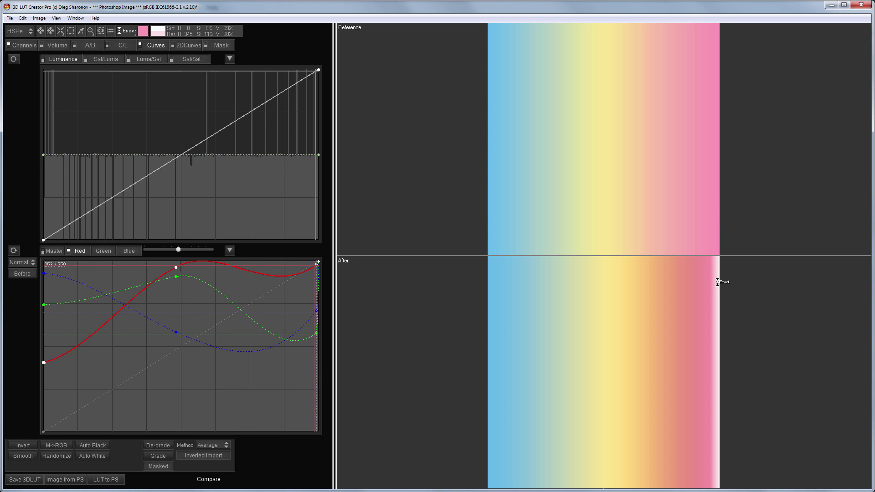
click(719, 281)
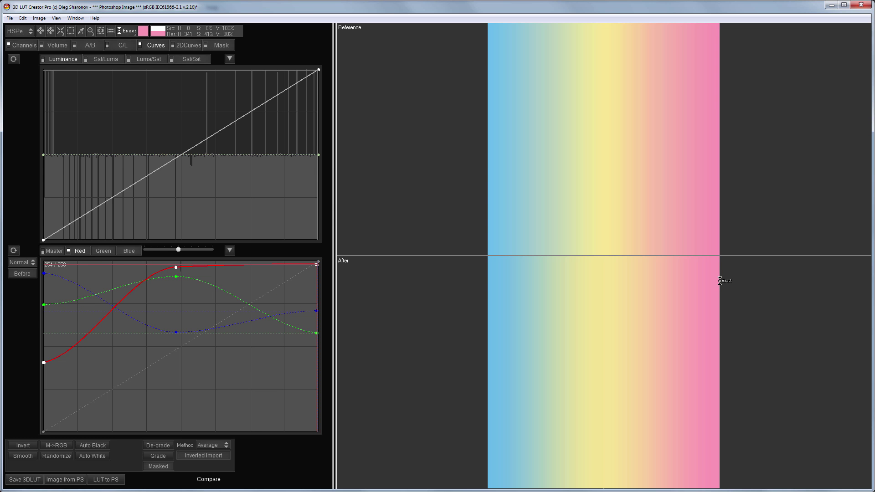
click(539, 248)
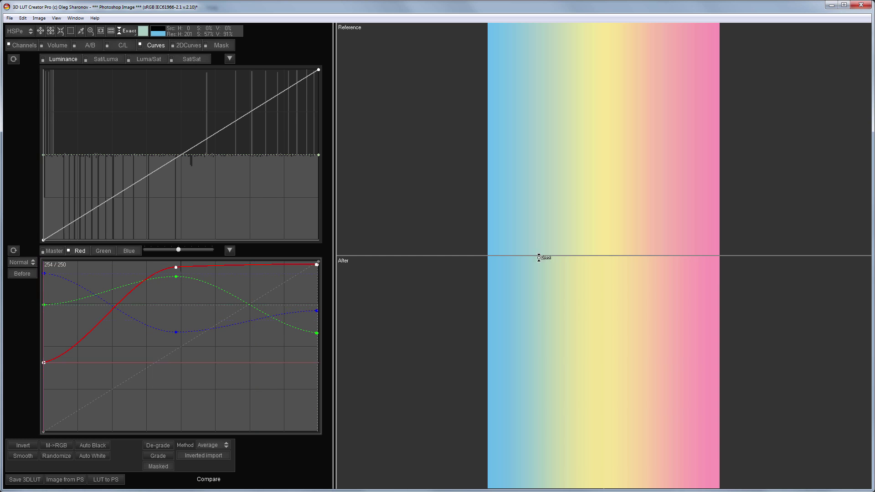
click(540, 264)
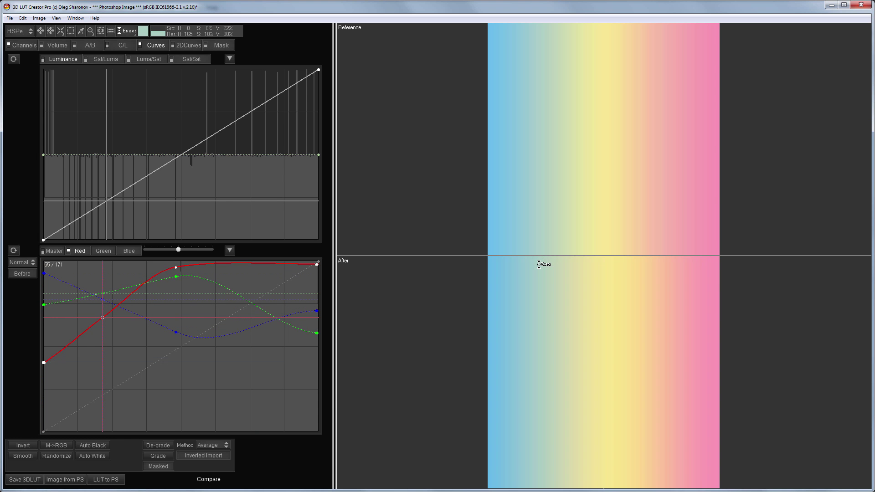
click(649, 236)
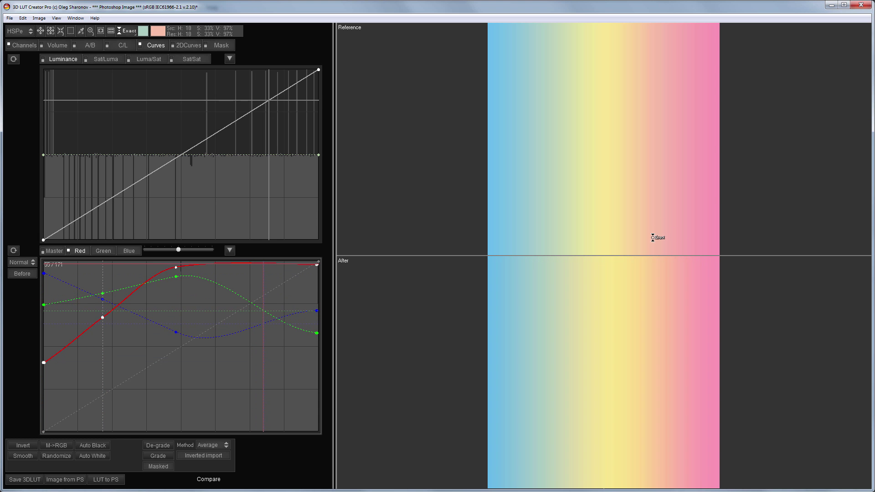
click(649, 263)
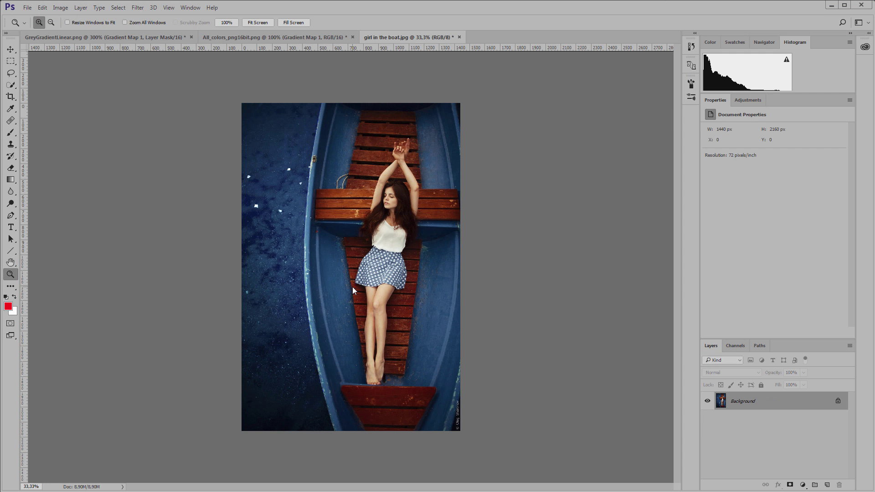
Step: Add a Gradient Map layer with the Blue, Yellow, Pink gradient to the girl-in-boat photo
click(803, 485)
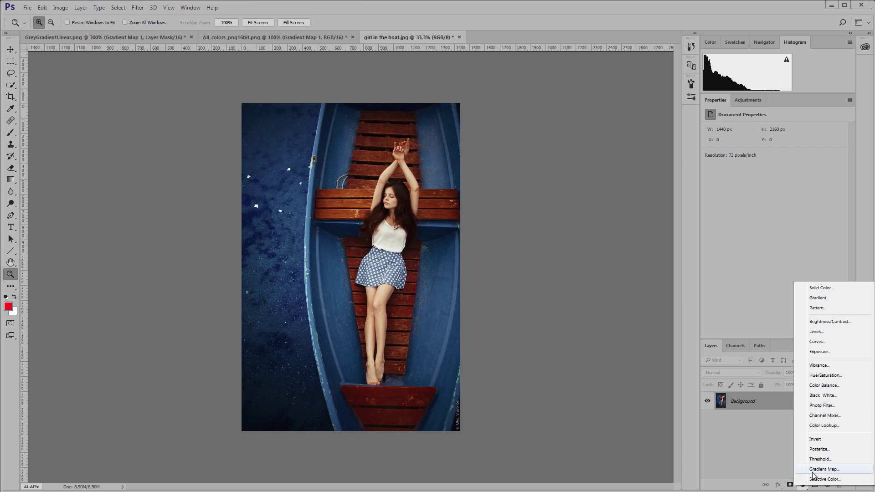
click(817, 472)
click(756, 131)
click(623, 204)
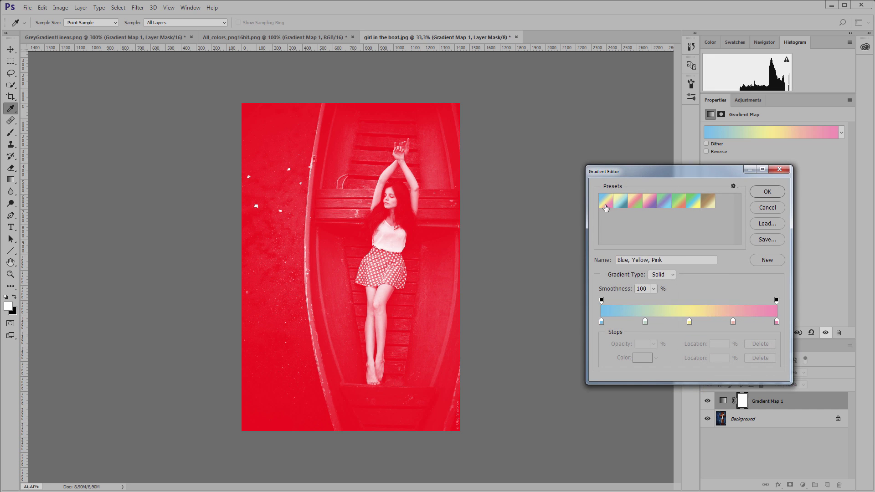
click(772, 193)
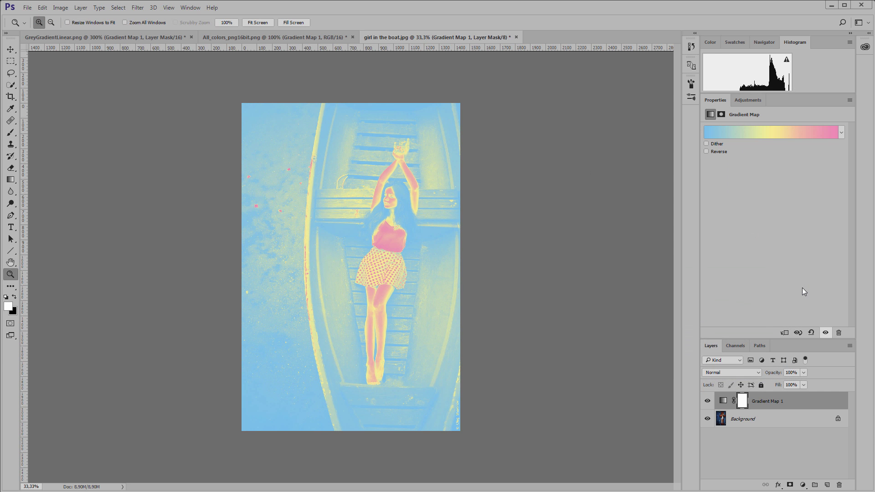
Step: Hide Gradient Map 1, send the LUT as a 3DLutCreator layer, and compare the two layers
click(707, 401)
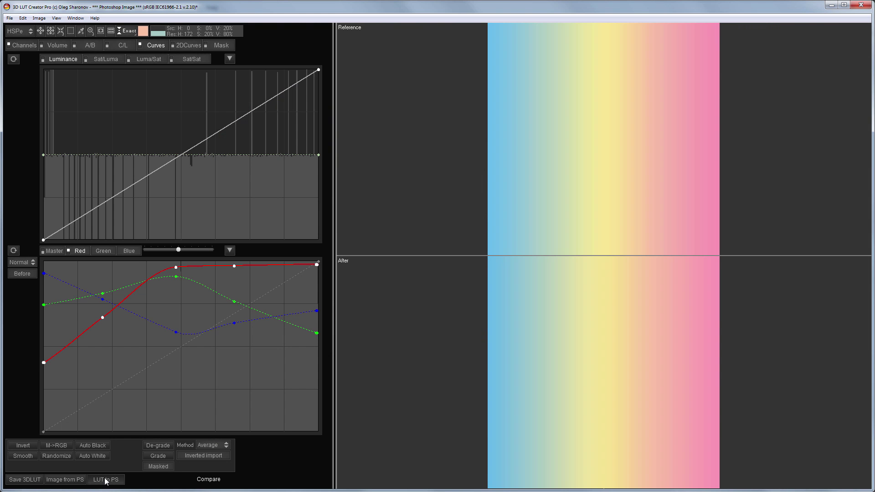
click(105, 480)
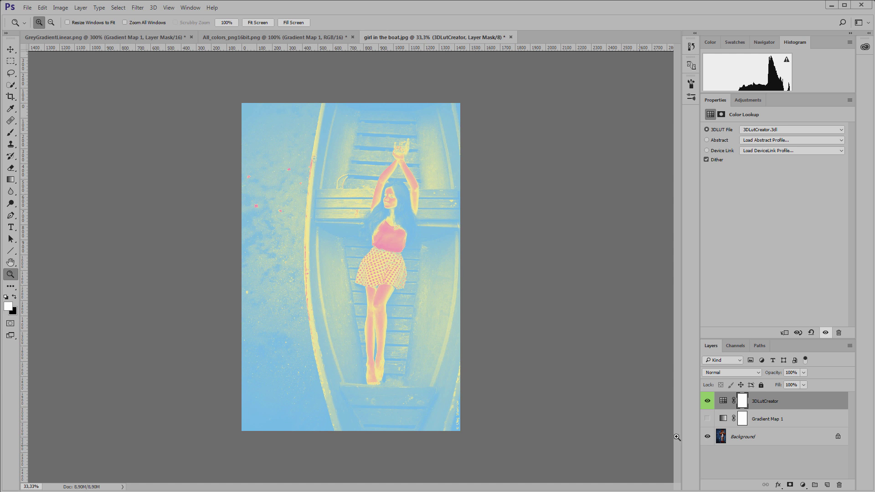
click(711, 404)
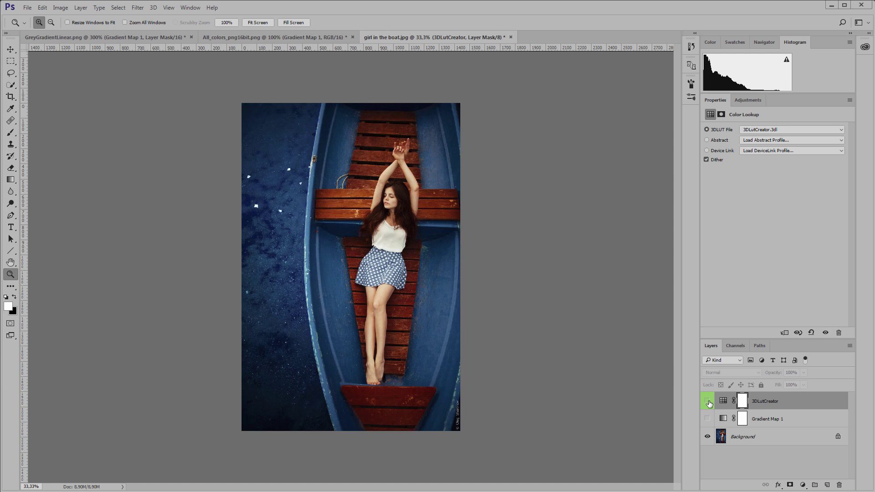
click(711, 404)
click(711, 404)
click(707, 419)
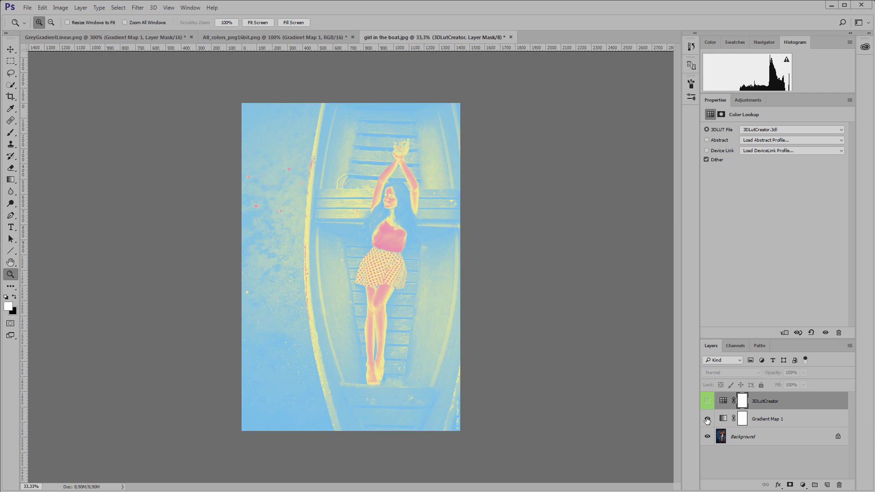
click(708, 419)
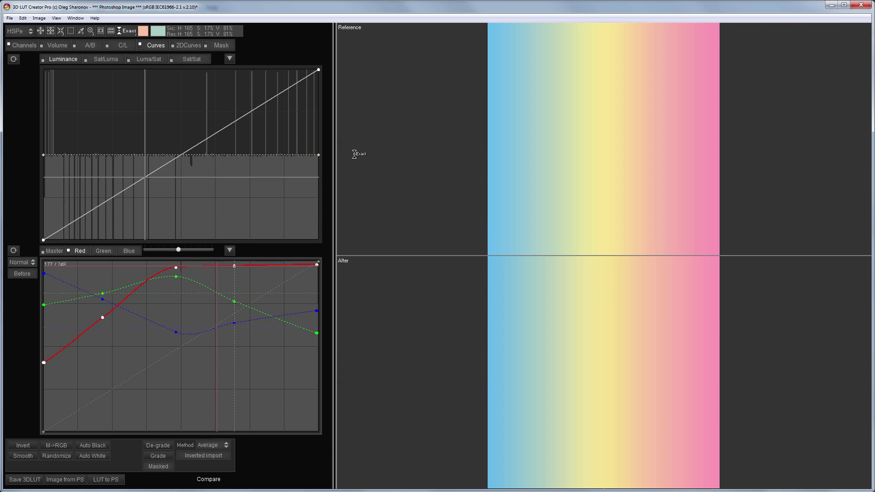
click(75, 18)
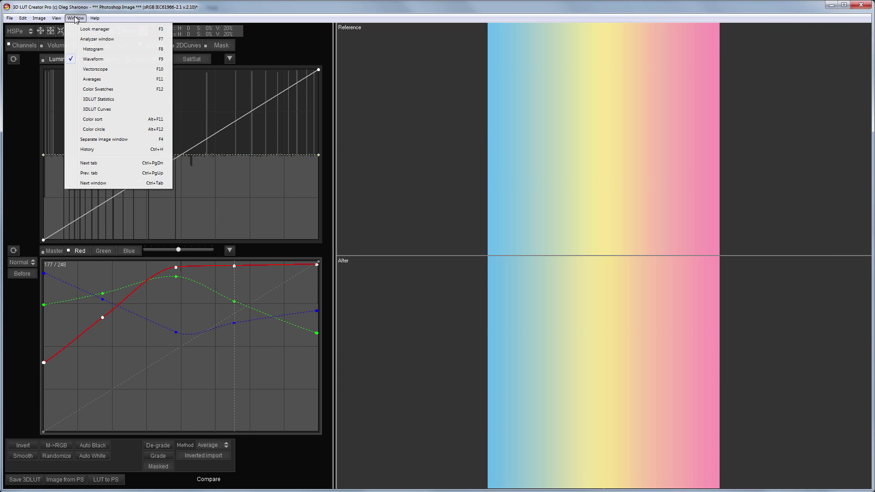
click(92, 36)
click(125, 121)
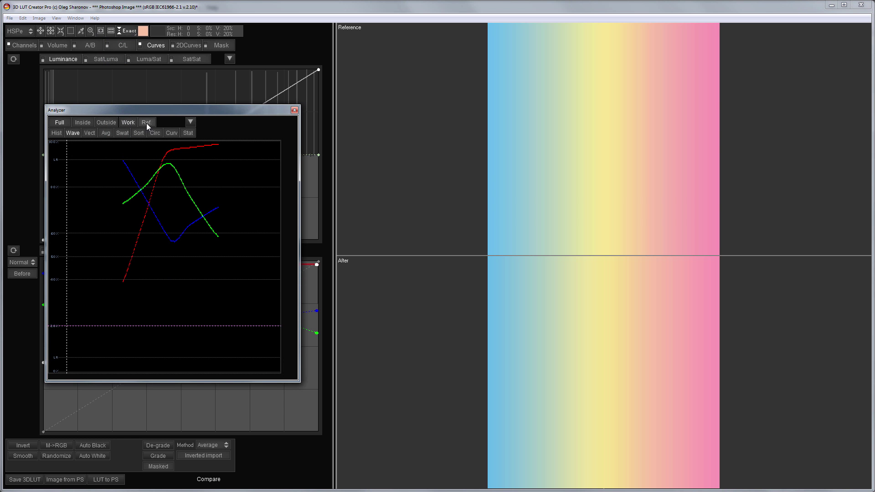
click(146, 123)
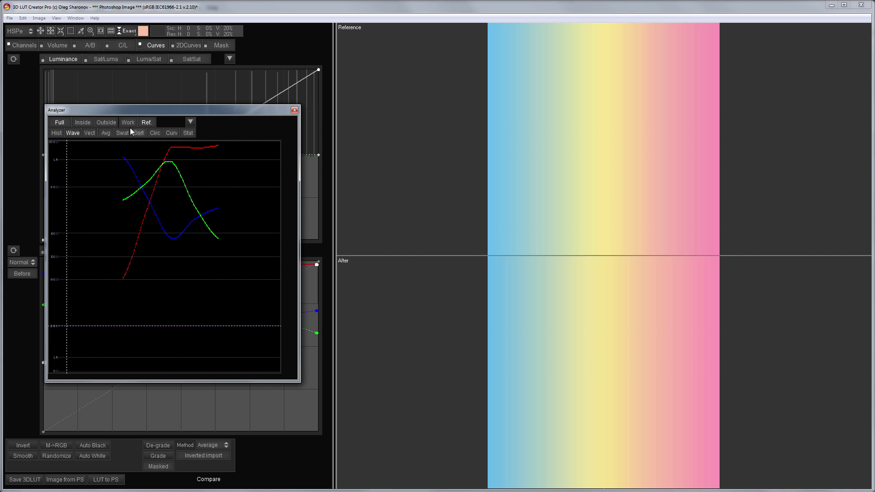
click(128, 121)
click(146, 122)
click(129, 121)
click(146, 122)
click(295, 110)
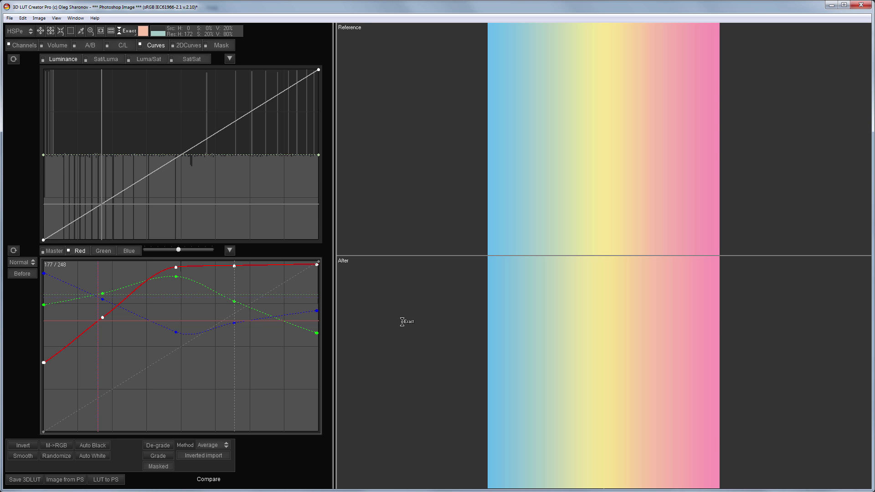
Step: Reset the RGB curves and invert the blue curve from full in shadows to zero in highlights
click(13, 251)
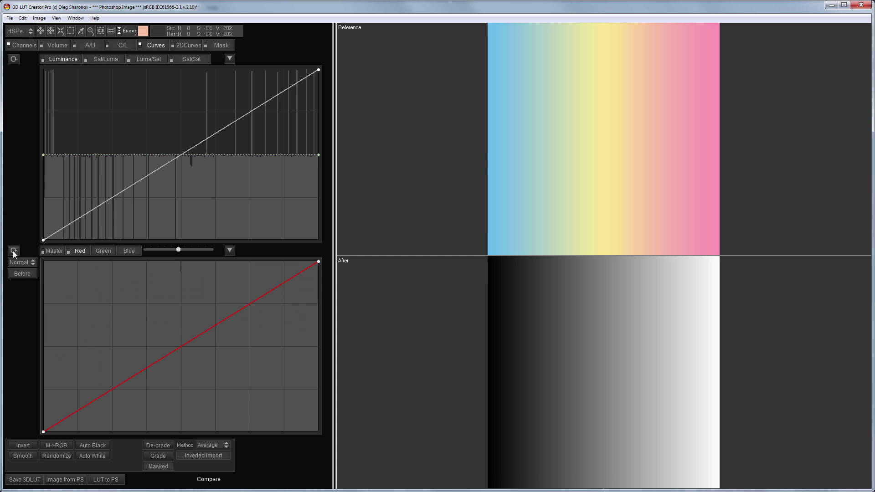
click(126, 251)
drag(43, 431, 43, 261)
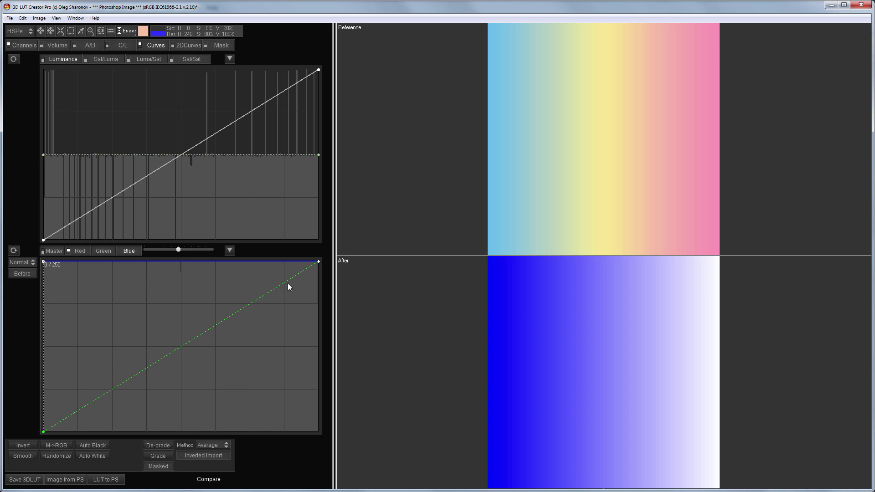
drag(318, 262, 164, 436)
Step: Arch the green curve, keep red out of the shadows, and load the girl-in-boat photo from Photoshop
click(105, 251)
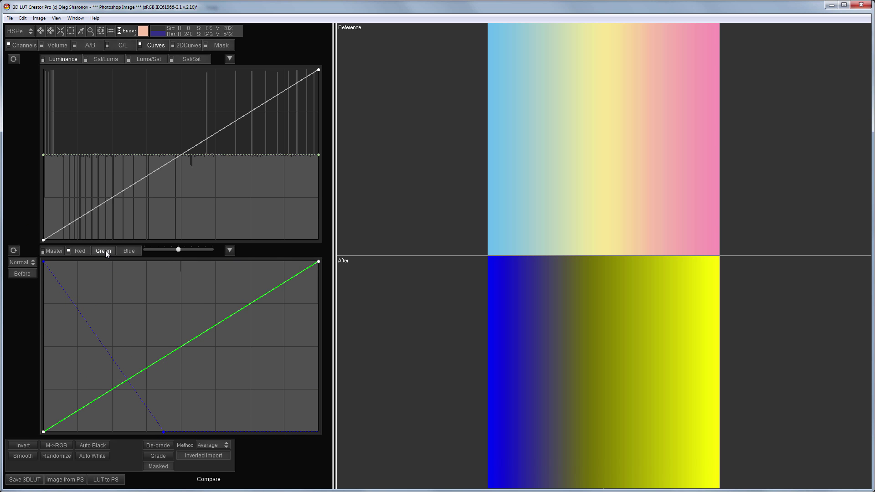
drag(178, 346, 182, 260)
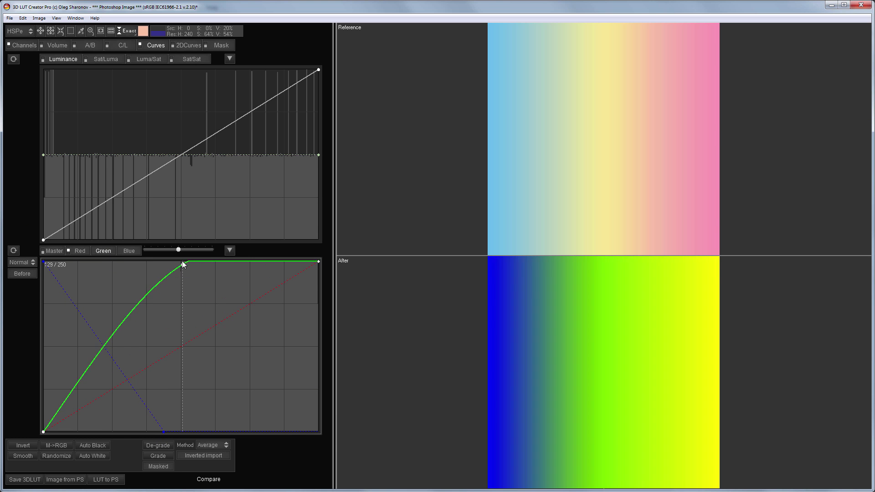
drag(317, 263, 318, 431)
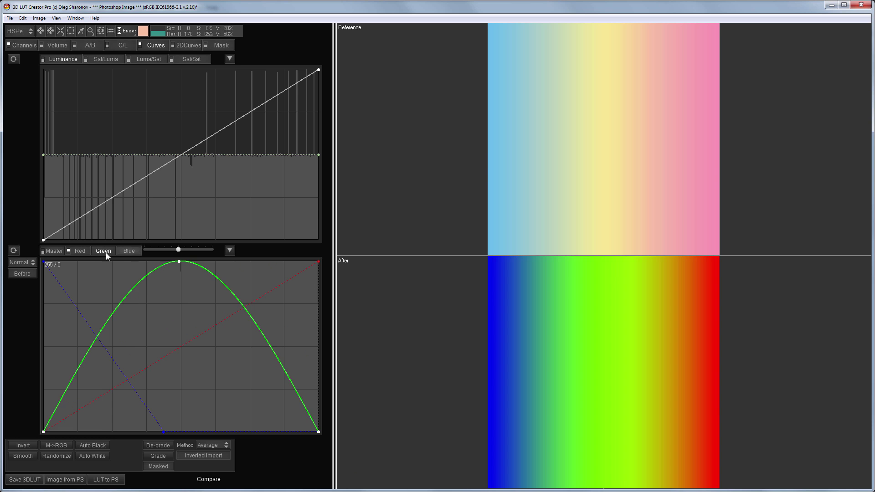
click(79, 251)
drag(44, 431, 167, 445)
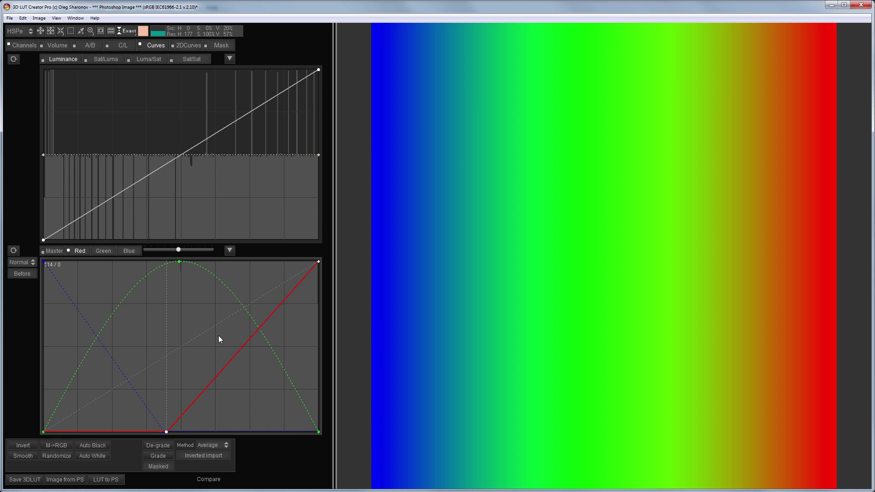
click(66, 483)
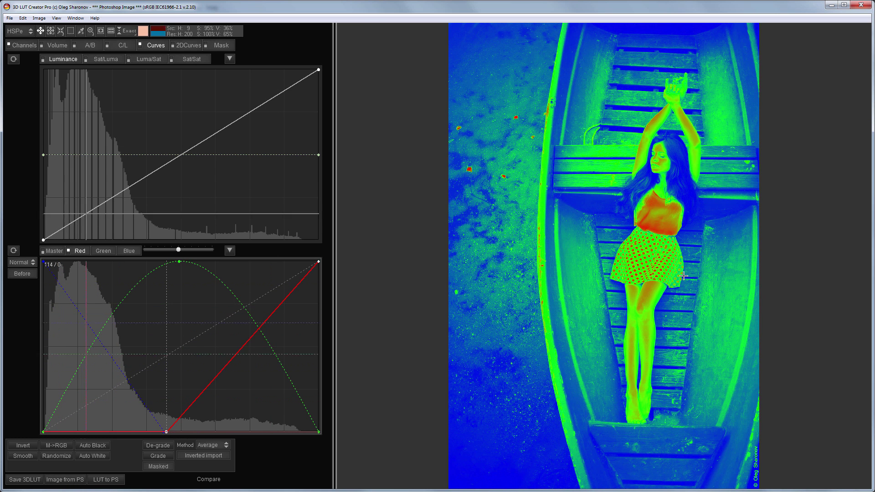
Step: Move the red curve's bottom point to 232/0 and blue's to 37/0, then compare with the original
drag(167, 431, 294, 451)
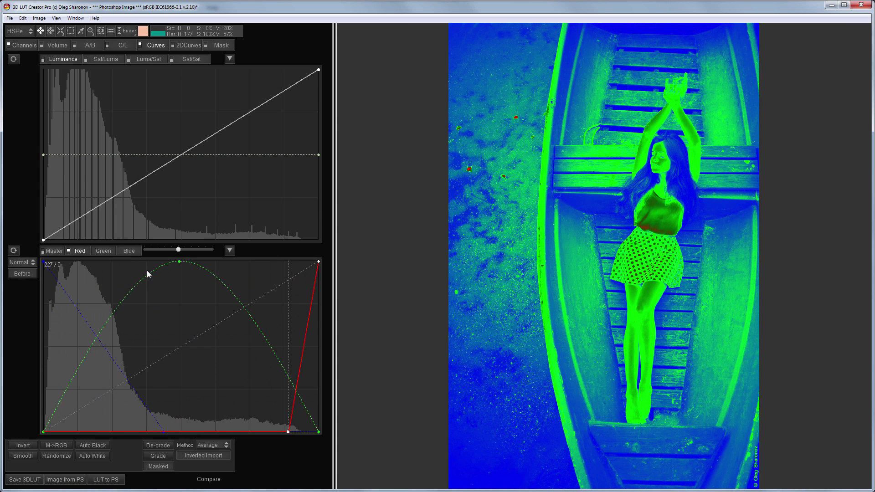
drag(163, 431, 83, 450)
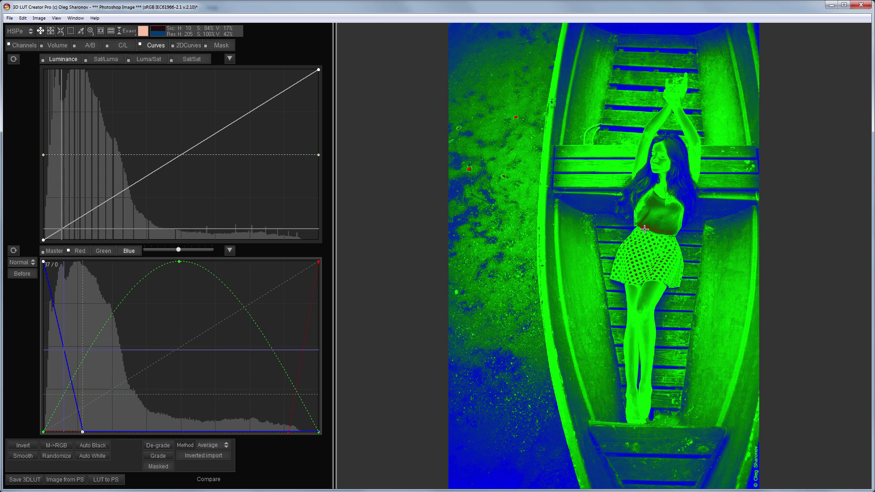
click(474, 173)
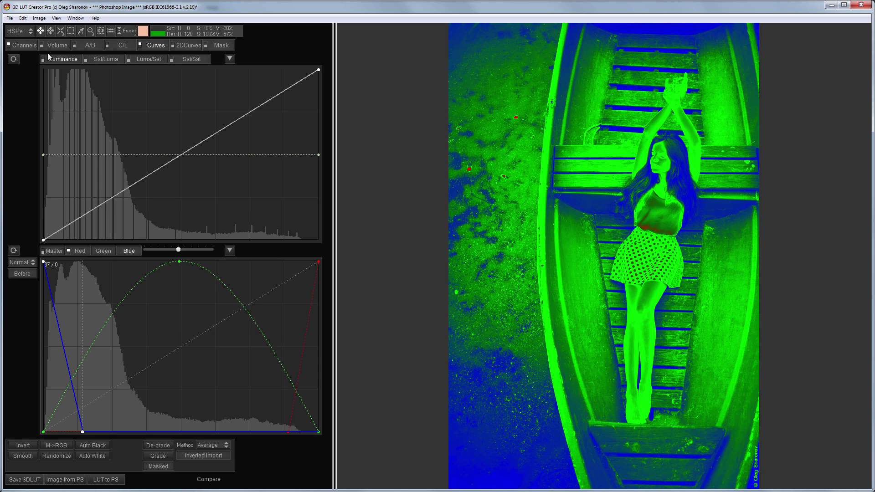
Step: Disable Curves and build a linear Saturation mask in the Mask tab, previewed in greyscale
click(140, 46)
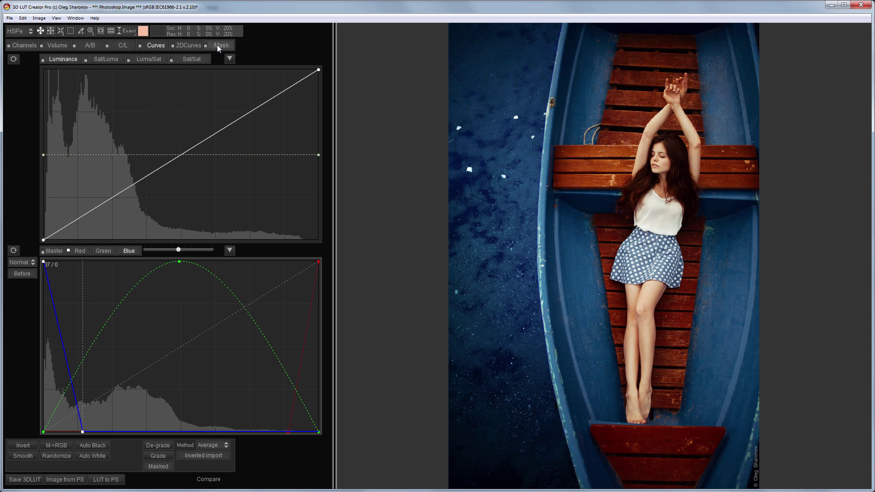
click(218, 45)
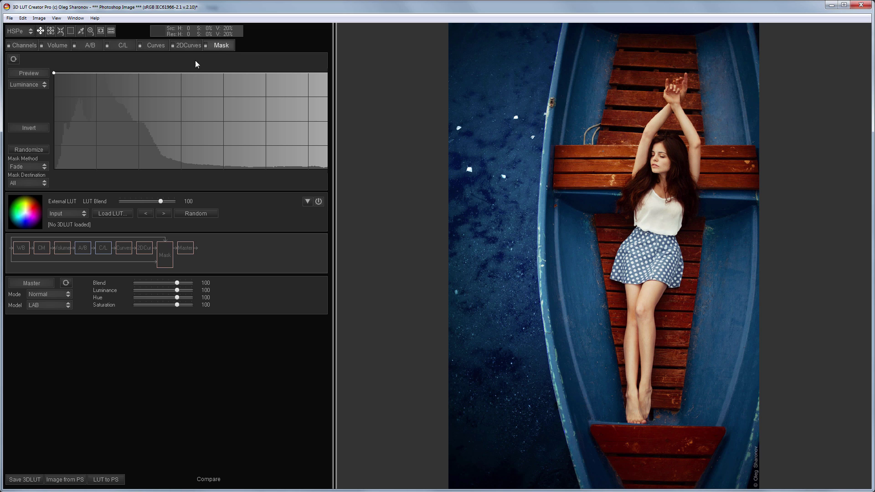
click(29, 84)
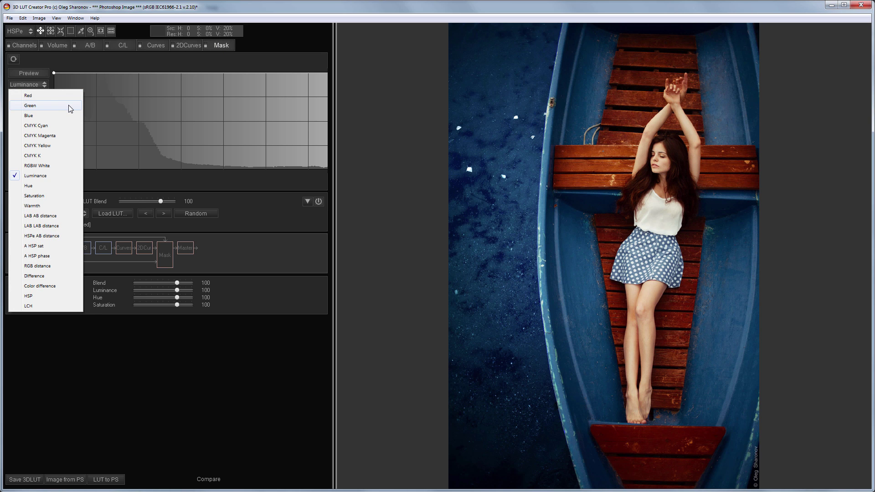
click(39, 198)
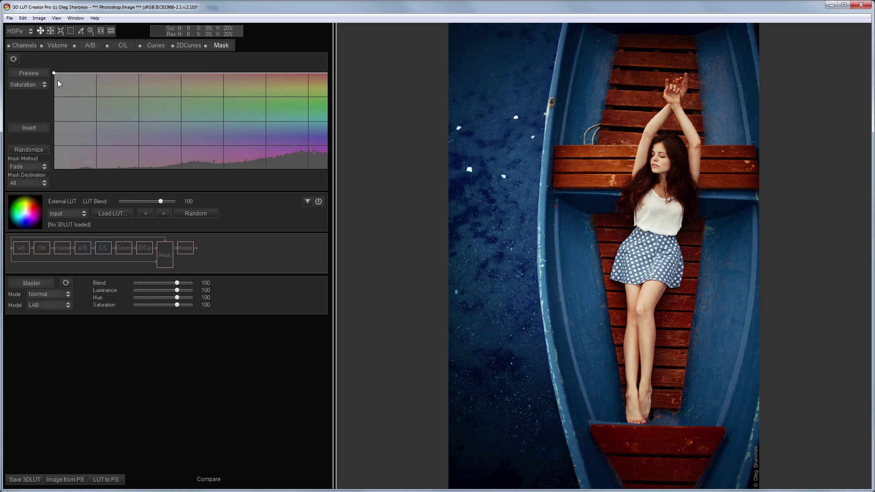
drag(53, 74, 37, 202)
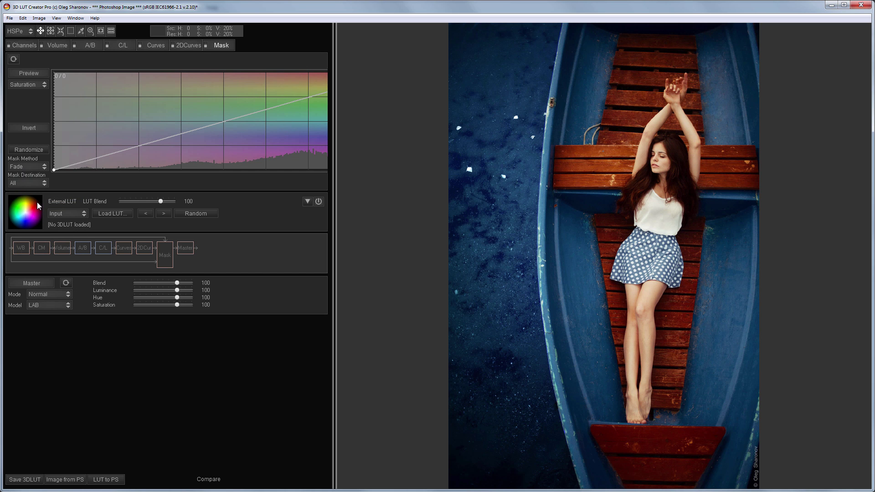
click(38, 73)
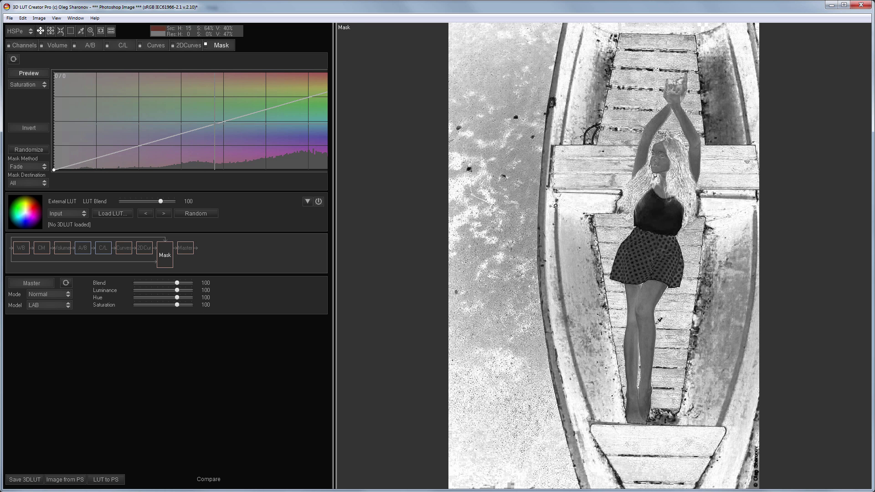
Step: Briefly compare the saturation mask against the original photo, then return to the mask view
click(646, 278)
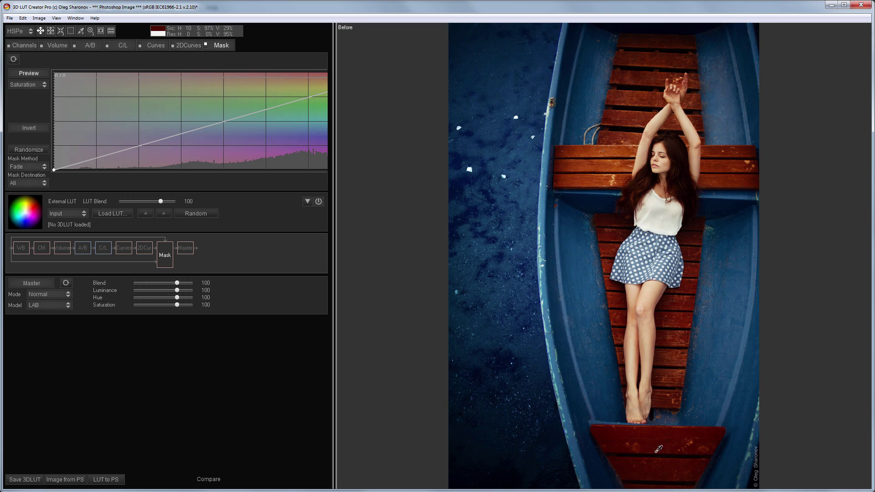
click(657, 447)
drag(646, 443, 503, 465)
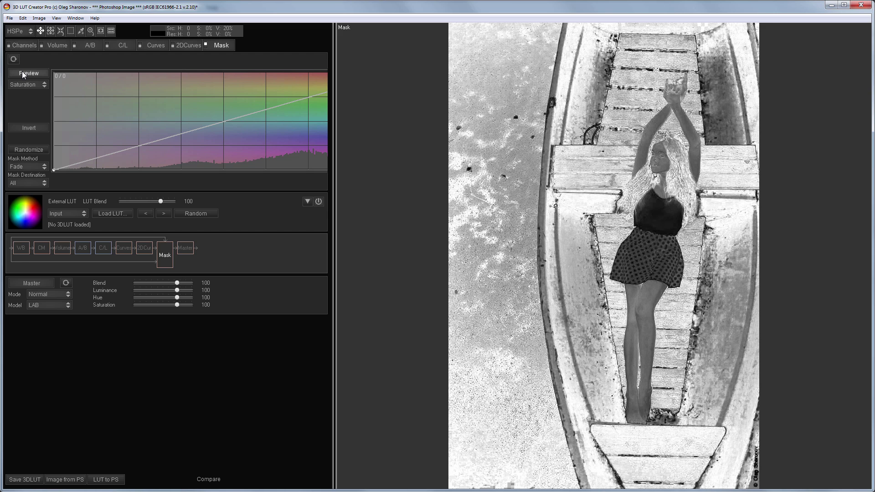
Step: Compile the saturation mask into an external 3DLUT, switch the Mask off, and show Curves again
click(23, 19)
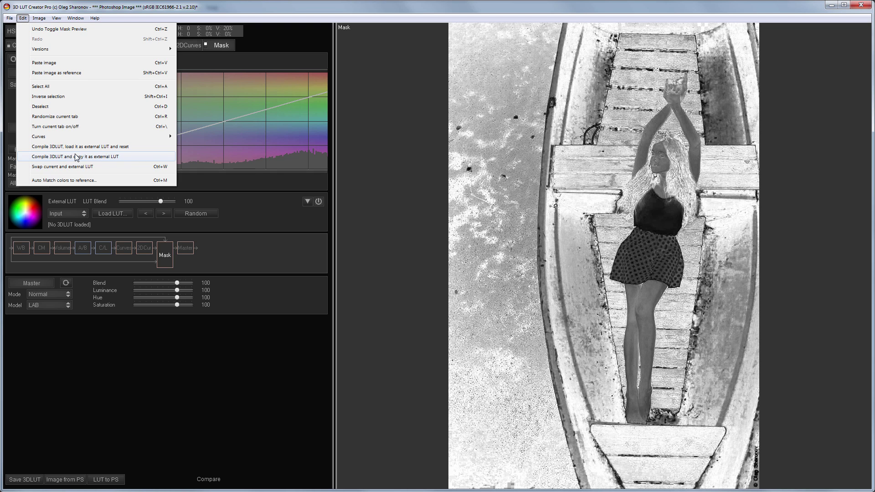
click(121, 156)
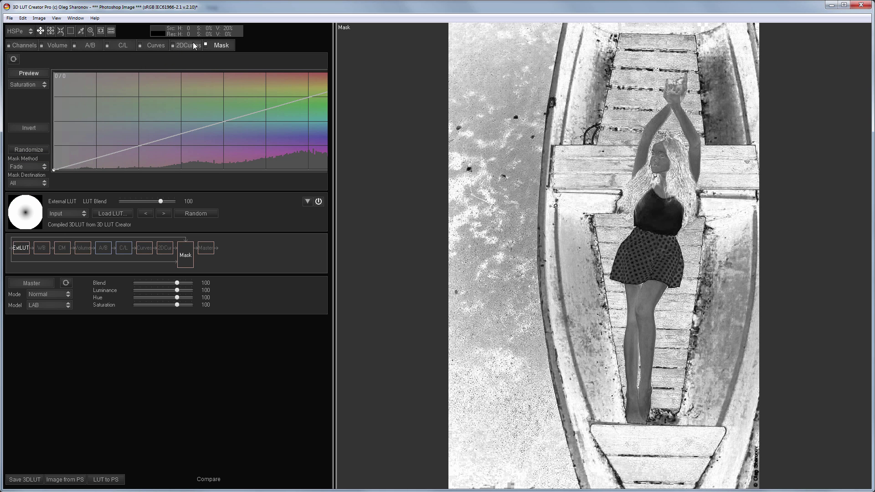
click(205, 45)
click(155, 45)
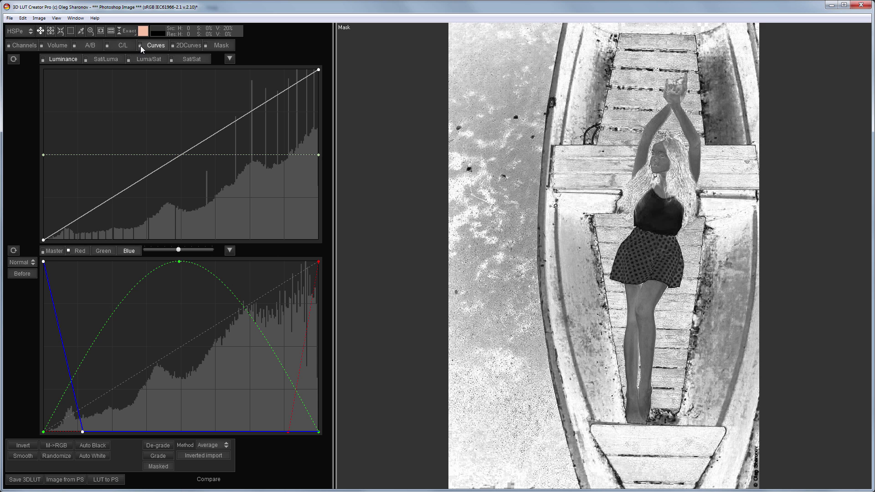
Step: Re-enable Curves to show the red-green false-colour saturation map, then open the Mask channel list
click(140, 45)
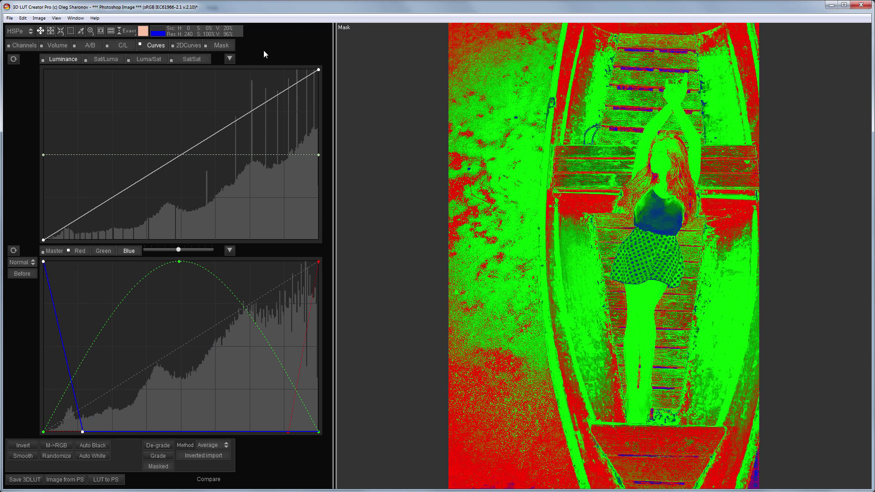
click(221, 46)
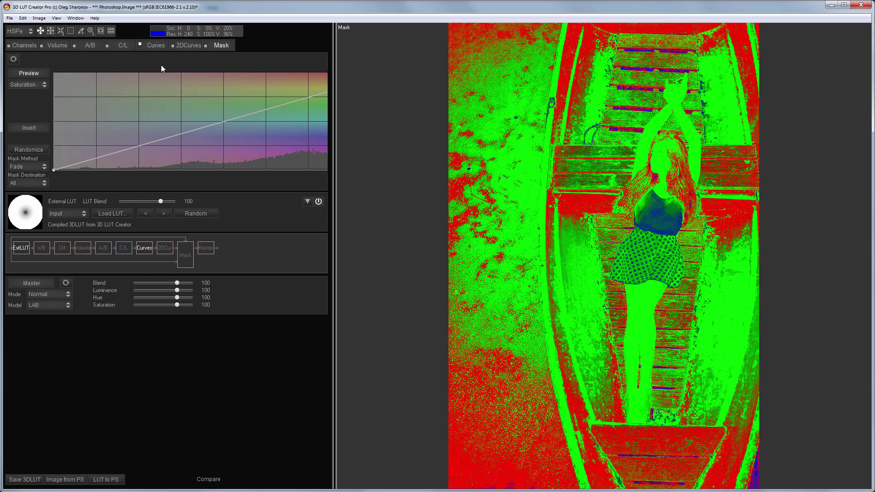
click(44, 84)
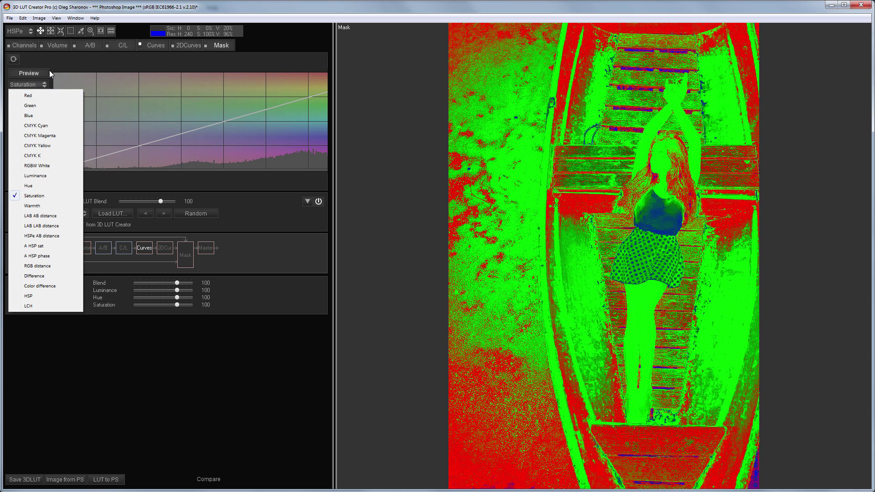
Step: Revert to the 'Change RGB curves Exact' history state and set Master Luminance to 0
click(74, 18)
click(89, 150)
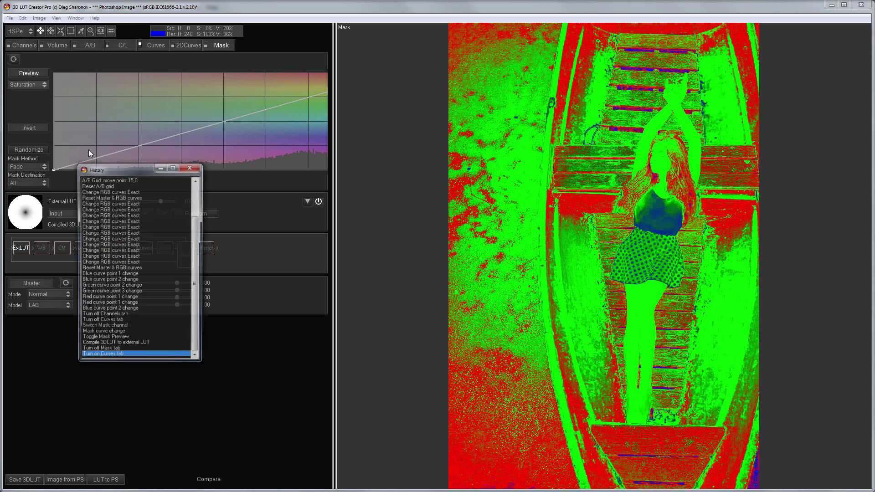
click(127, 269)
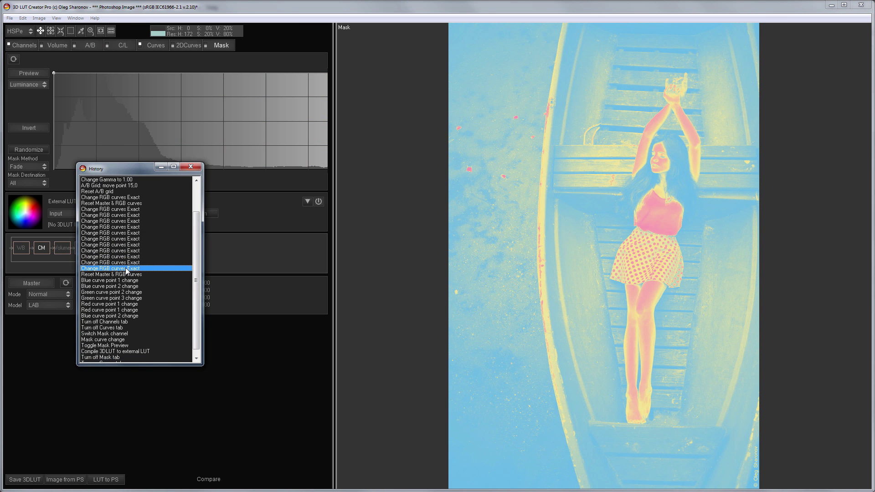
click(191, 166)
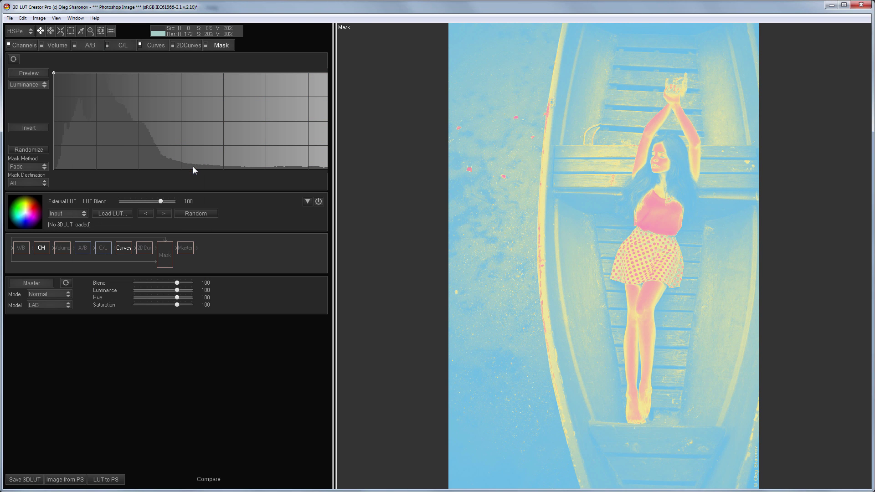
mouse_move(178, 283)
mouse_down()
mouse_move(160, 283)
mouse_move(178, 290)
mouse_up()
Step: Set Master blend Luminance 0, Hue 4, Saturation 113, then compare with the original photo
double_click(176, 291)
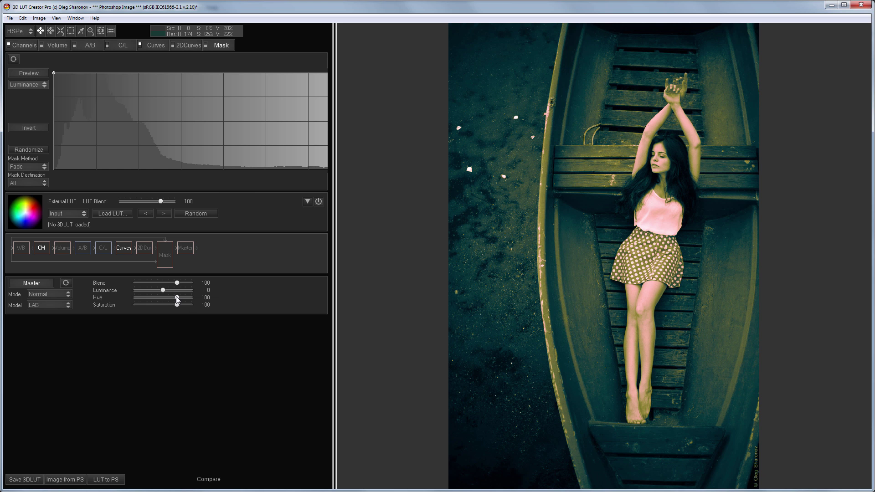
mouse_move(176, 297)
mouse_down()
mouse_move(166, 299)
mouse_move(179, 307)
mouse_up()
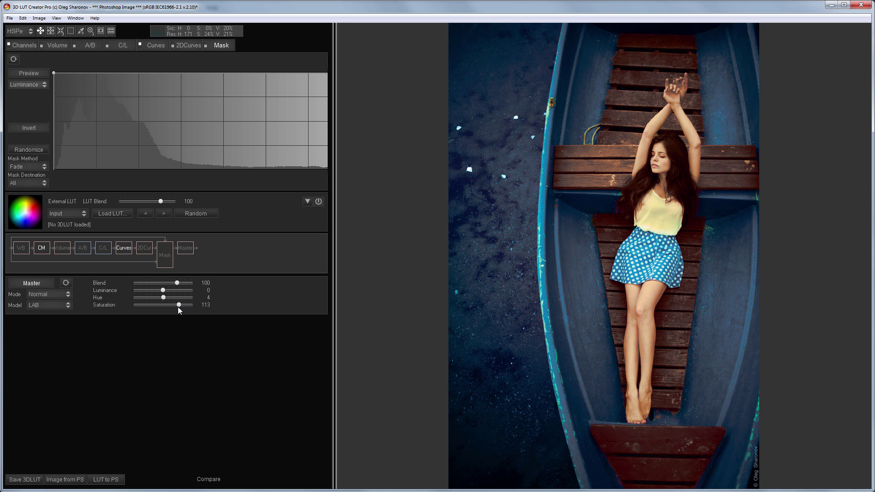
key(c)
key(c)
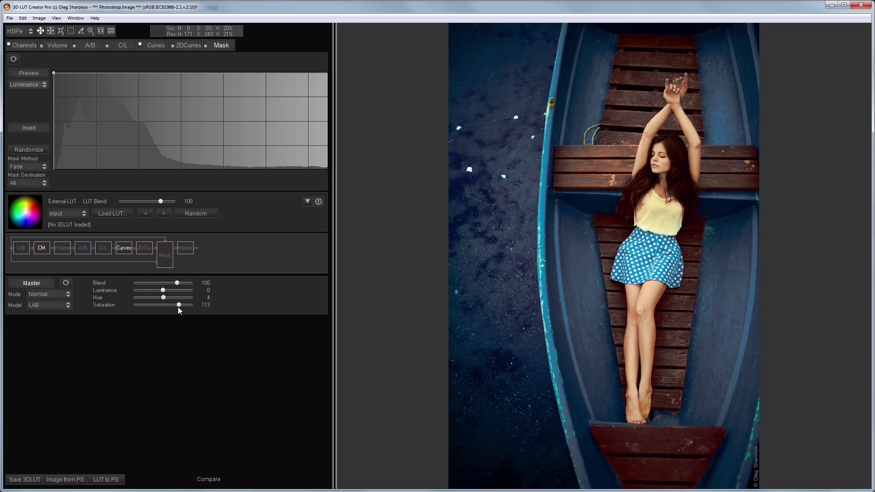